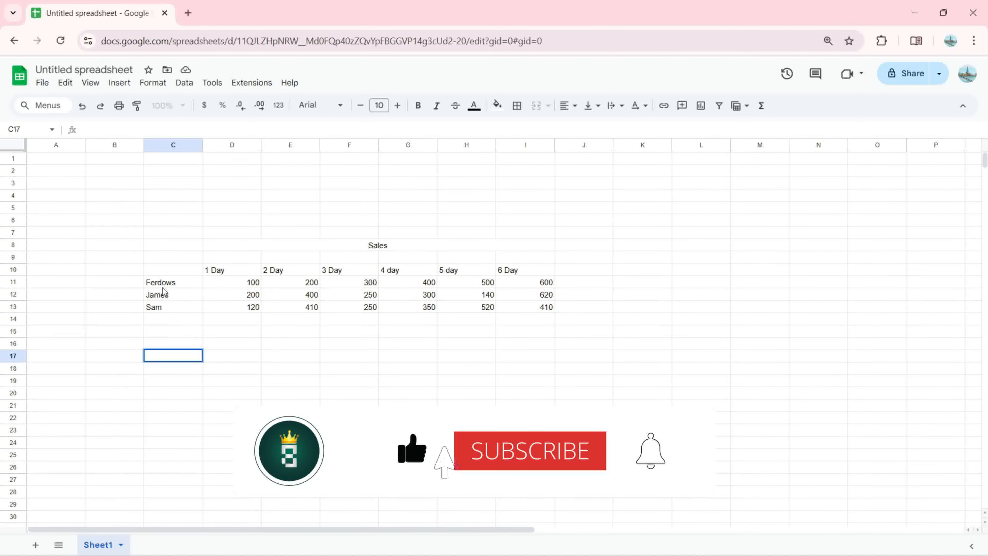
Create a pivot table on a new sheet from the sales data in C10:I13 and check its suggested layouts
{"action": "left_click", "coordinate": [173, 319]}
{"action": "left_click_drag", "start_coordinate": [161, 273], "coordinate": [526, 310]}
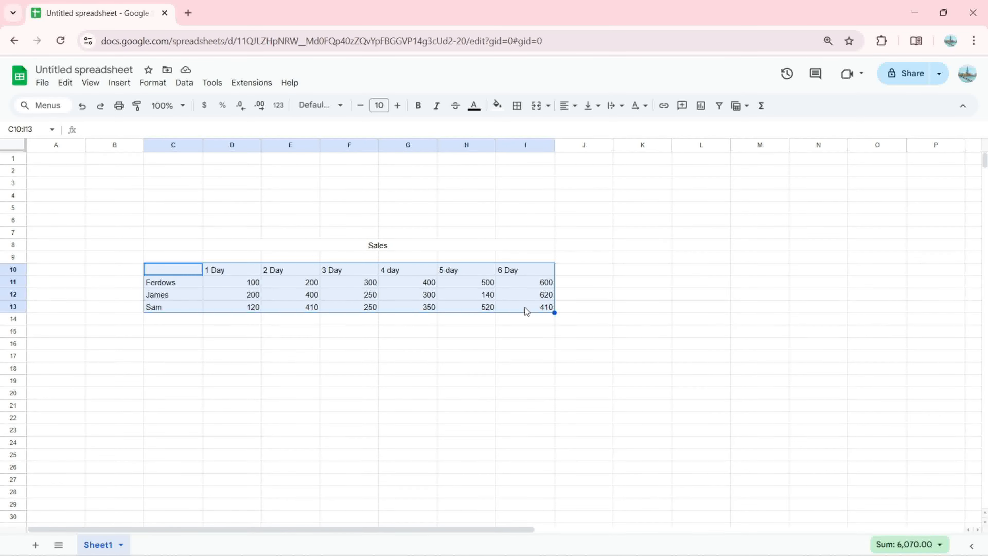
{"action": "left_click", "coordinate": [119, 84]}
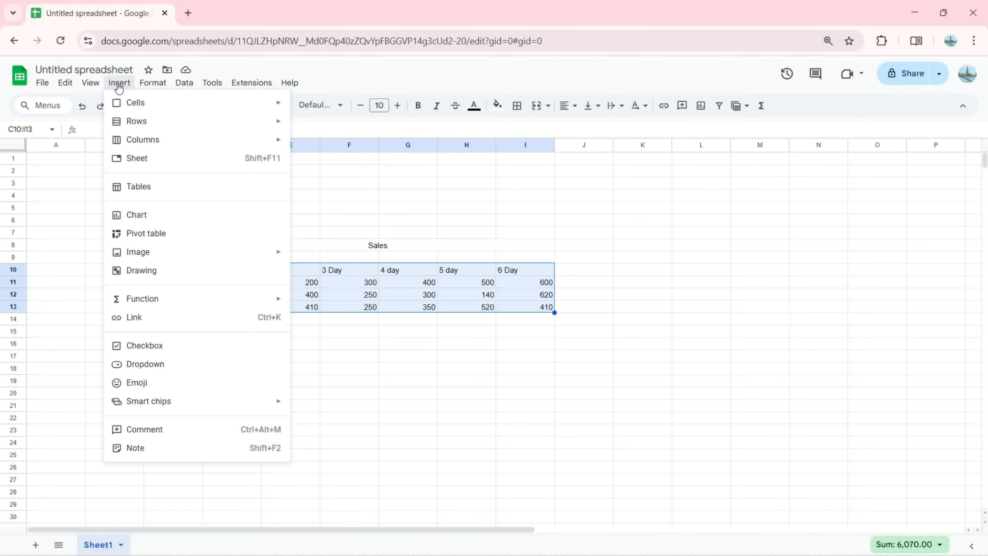
{"action": "left_click", "coordinate": [161, 234]}
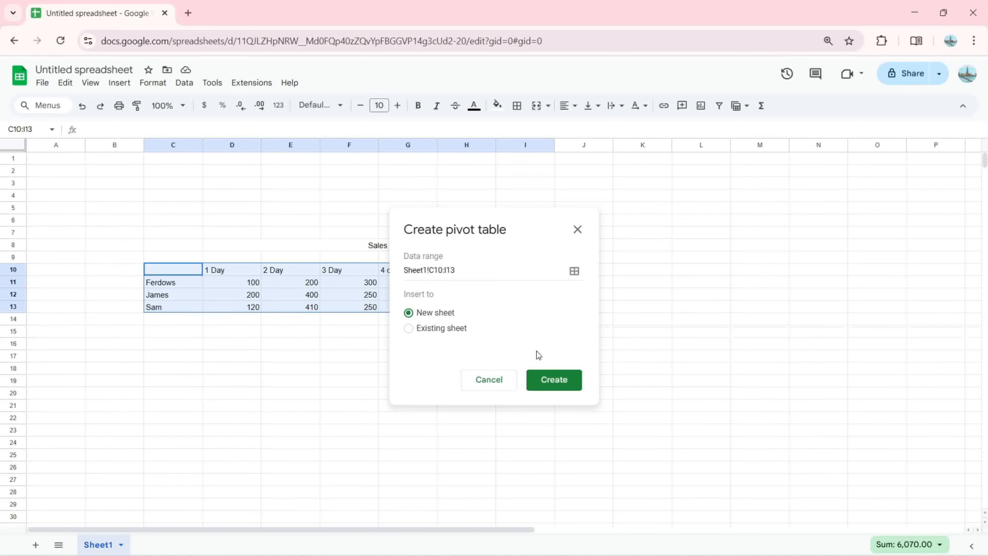
{"action": "left_click", "coordinate": [555, 380]}
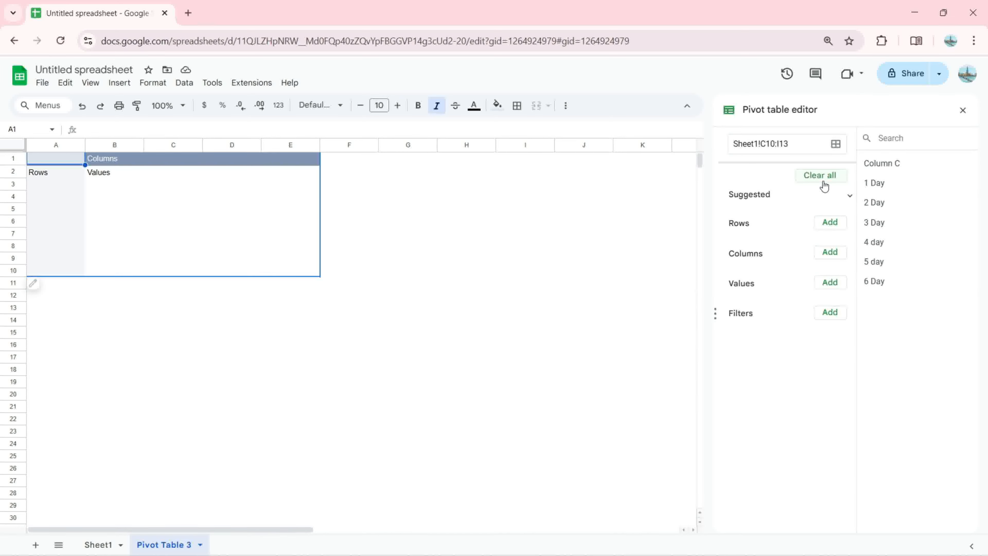
{"action": "left_click", "coordinate": [849, 199]}
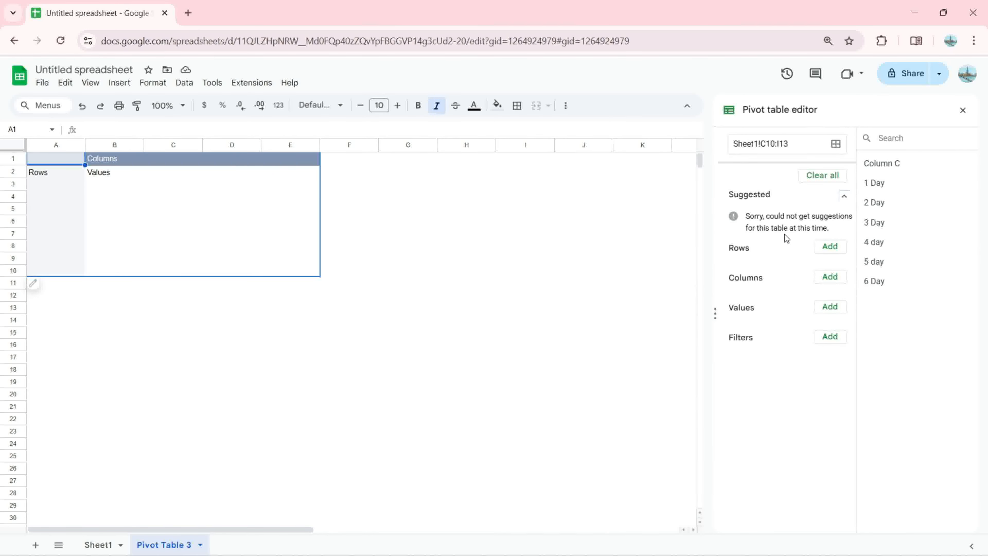
{"action": "left_click", "coordinate": [846, 196]}
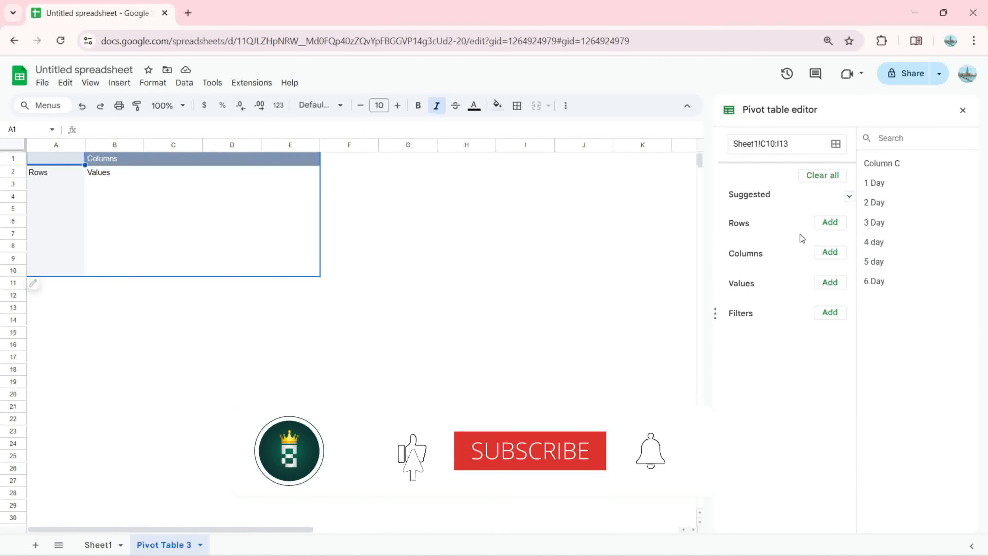
Add 1 Day, 2 Day and 3 Day as row fields of the pivot table
{"action": "left_click", "coordinate": [827, 229]}
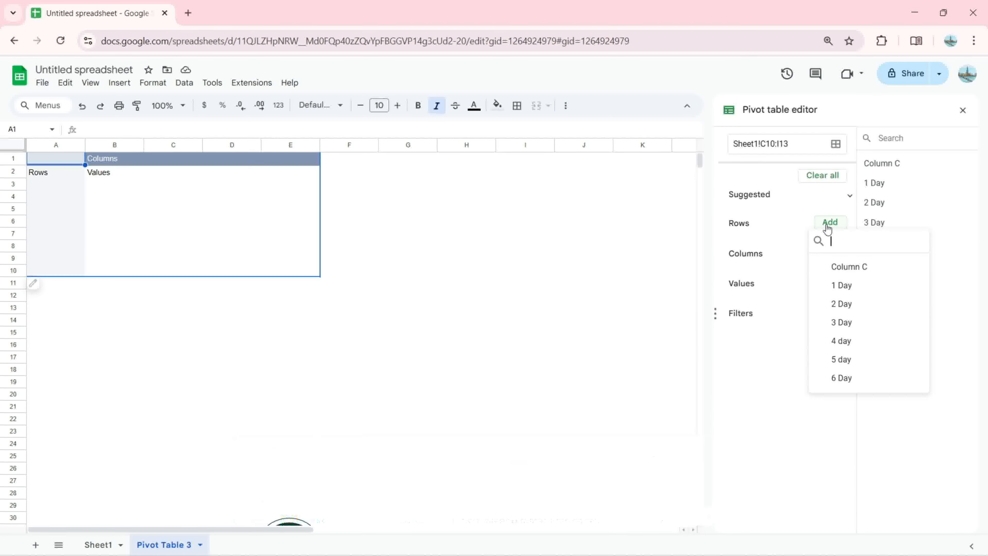
{"action": "left_click", "coordinate": [848, 285]}
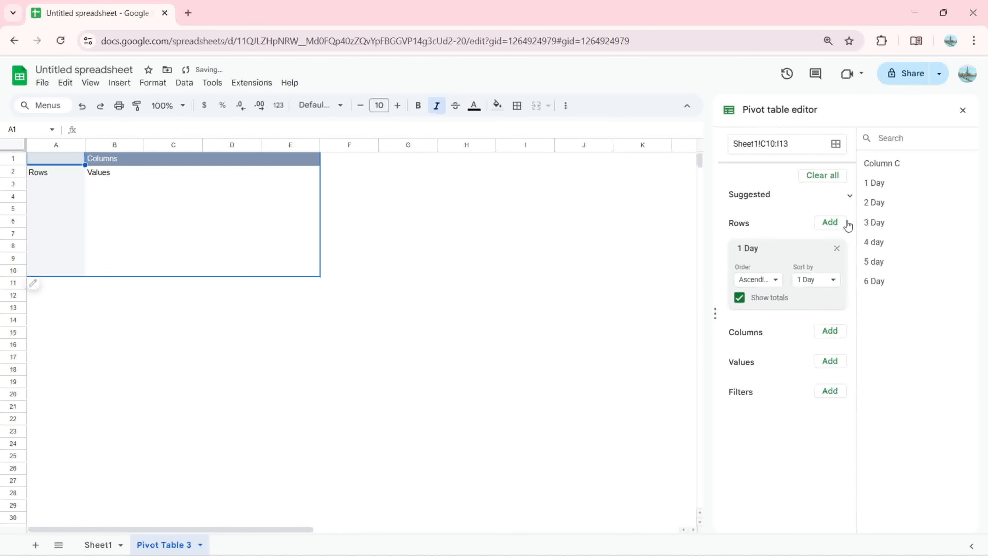
{"action": "left_click", "coordinate": [830, 222]}
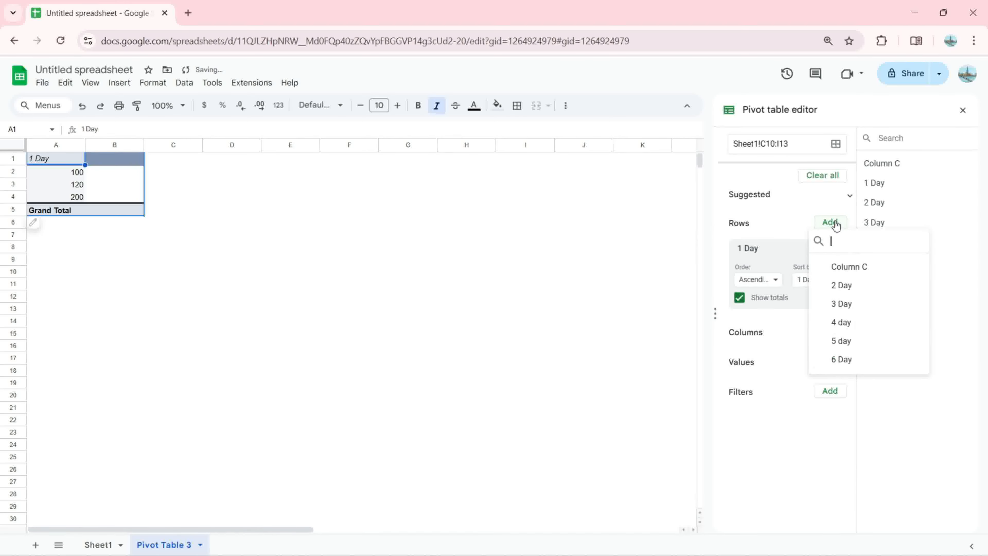
{"action": "left_click", "coordinate": [841, 286]}
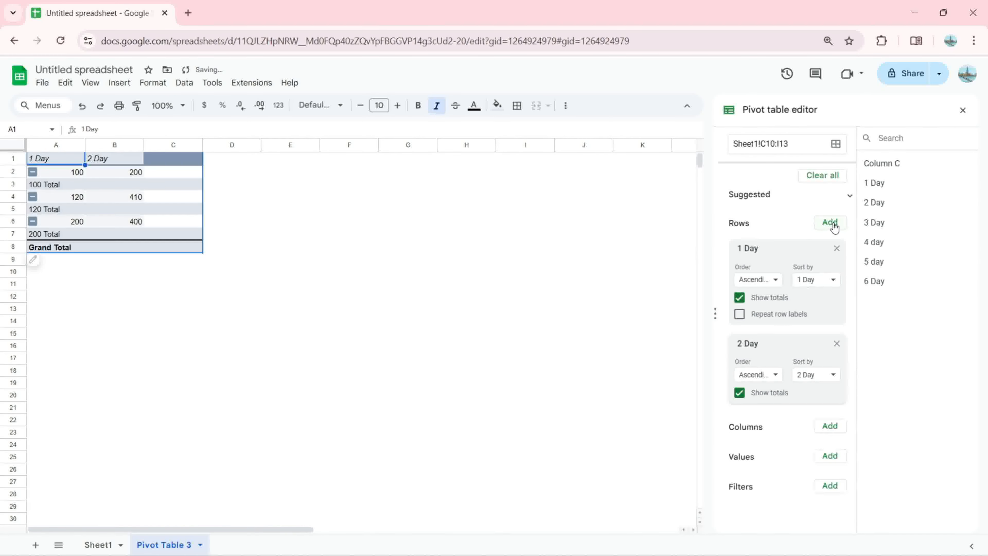
{"action": "left_click", "coordinate": [831, 222]}
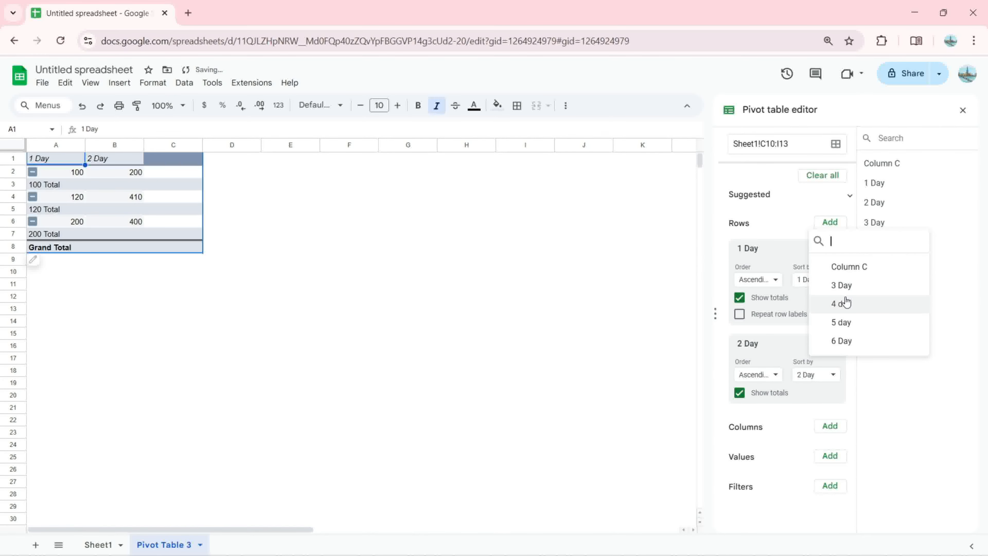
{"action": "left_click", "coordinate": [848, 288]}
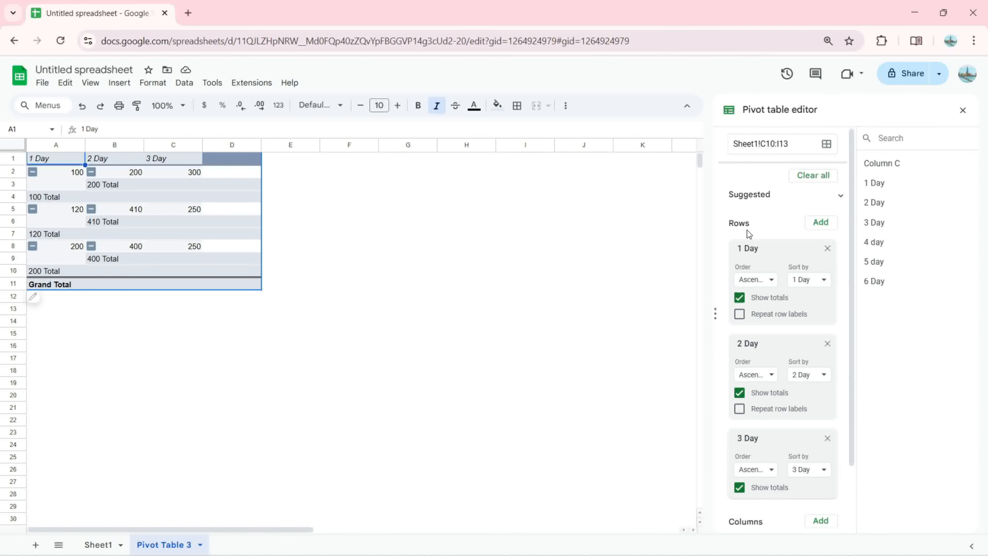
Try descending order on the 1 Day row field, then restore ascending order sorted by 1 Day
{"action": "left_click", "coordinate": [766, 282]}
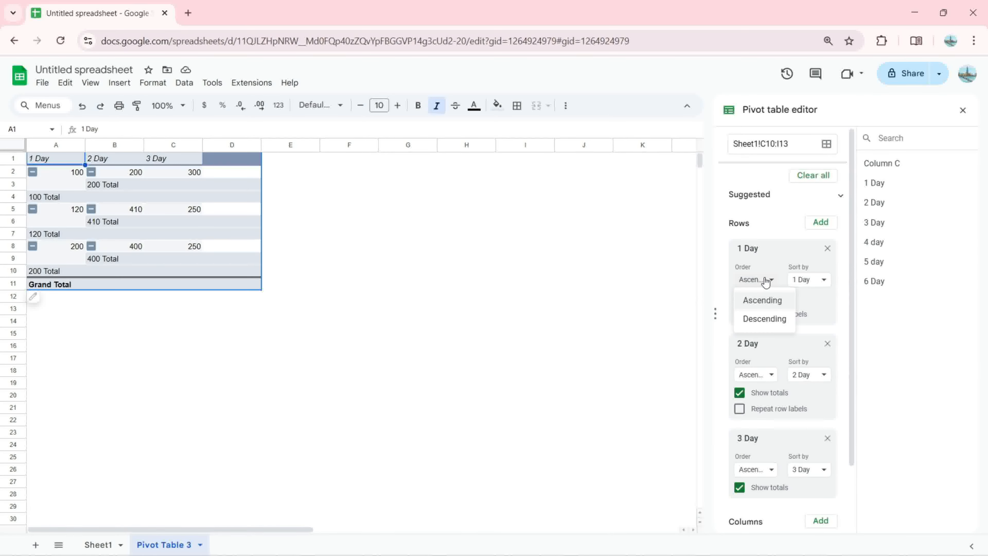
{"action": "left_click", "coordinate": [764, 323]}
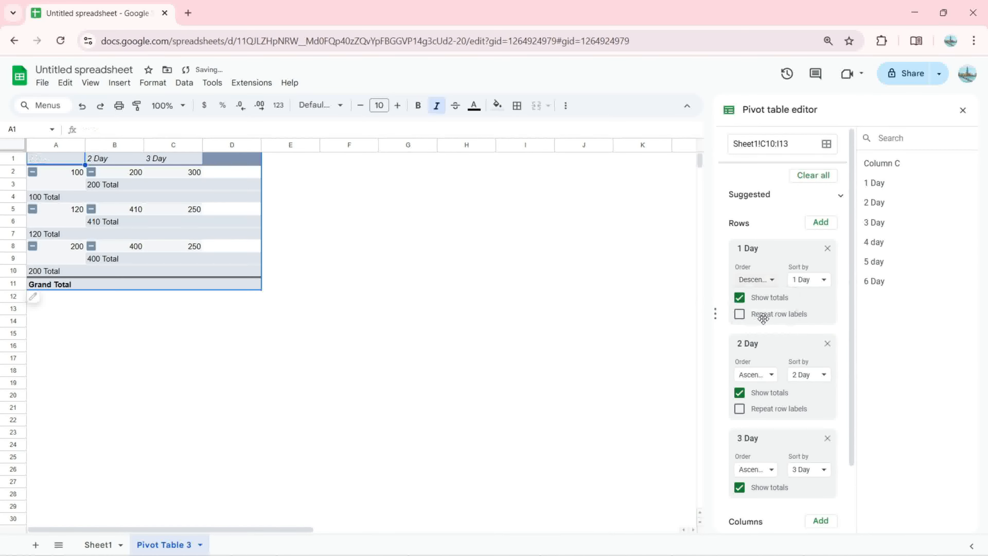
{"action": "left_click", "coordinate": [760, 286]}
{"action": "left_click", "coordinate": [761, 303]}
{"action": "left_click", "coordinate": [812, 284]}
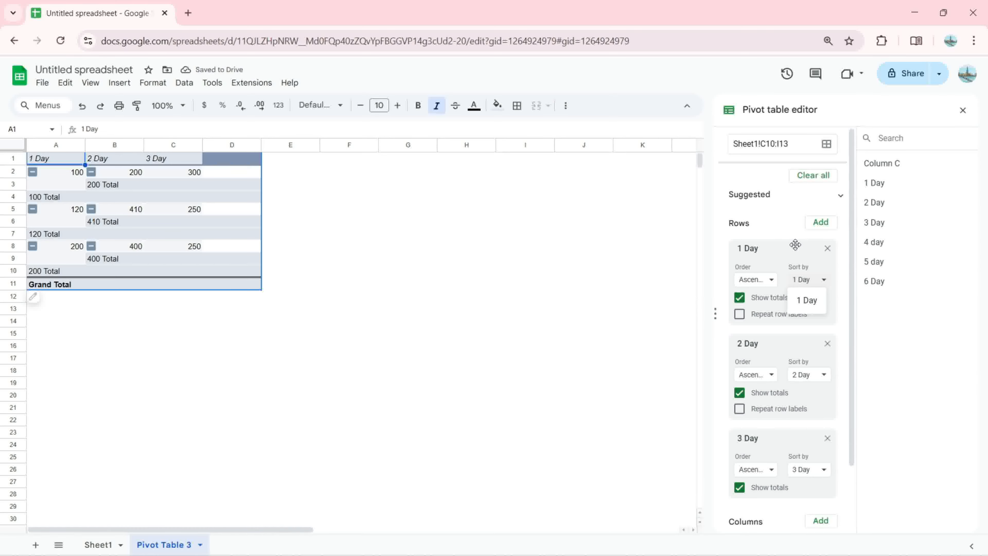
{"action": "left_click", "coordinate": [796, 301]}
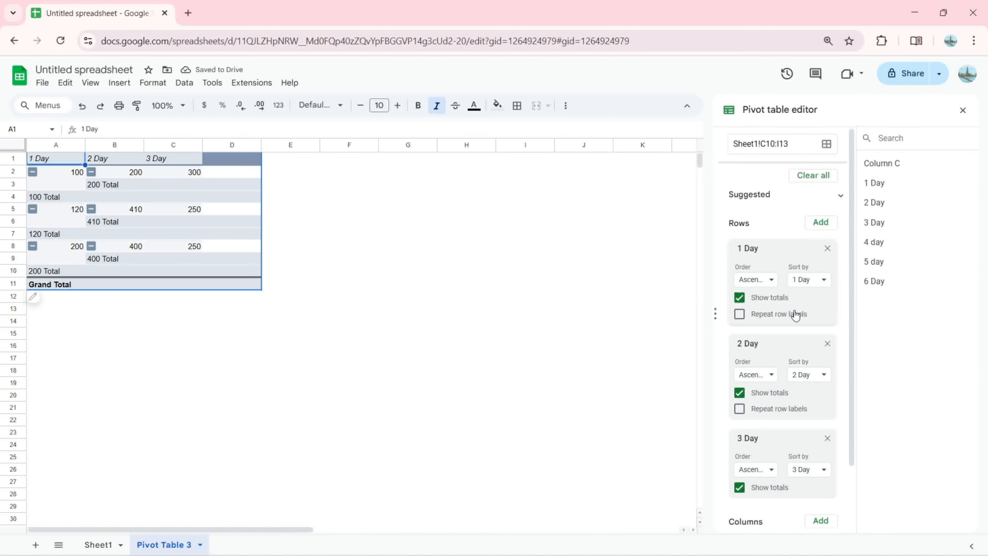
Try the 1 Day row field with totals hidden and shown, and toggle its repeated row labels on and off
{"action": "left_click", "coordinate": [739, 299]}
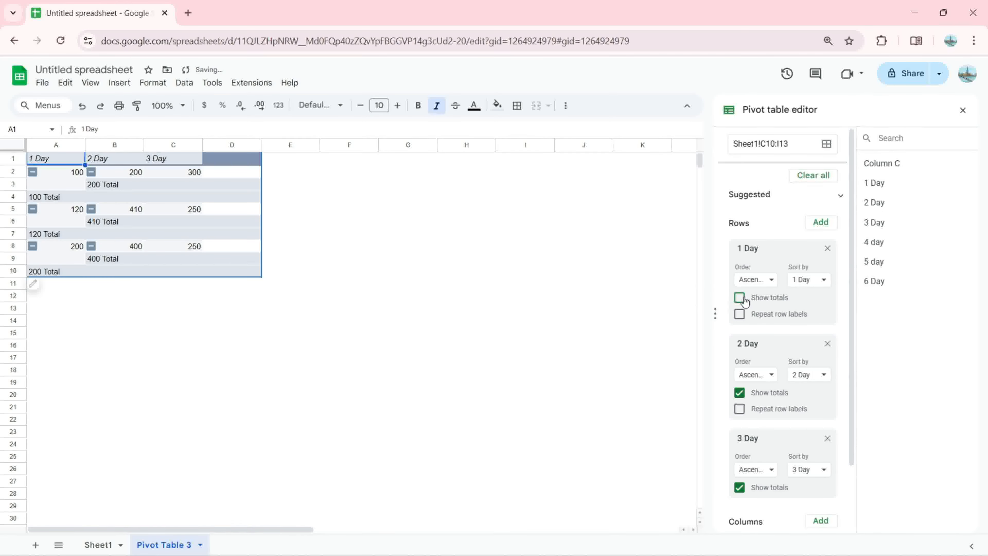
{"action": "left_click", "coordinate": [739, 299]}
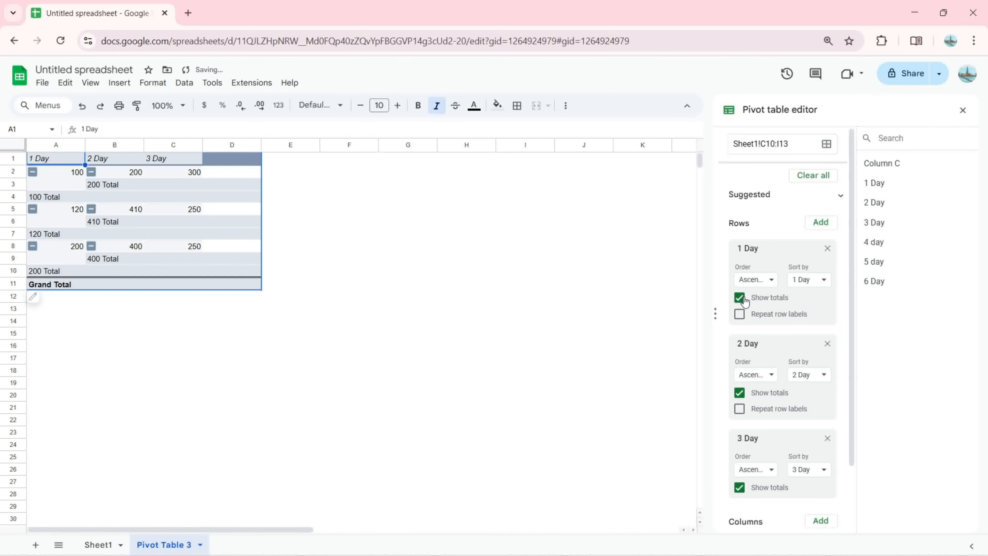
{"action": "left_click", "coordinate": [739, 298]}
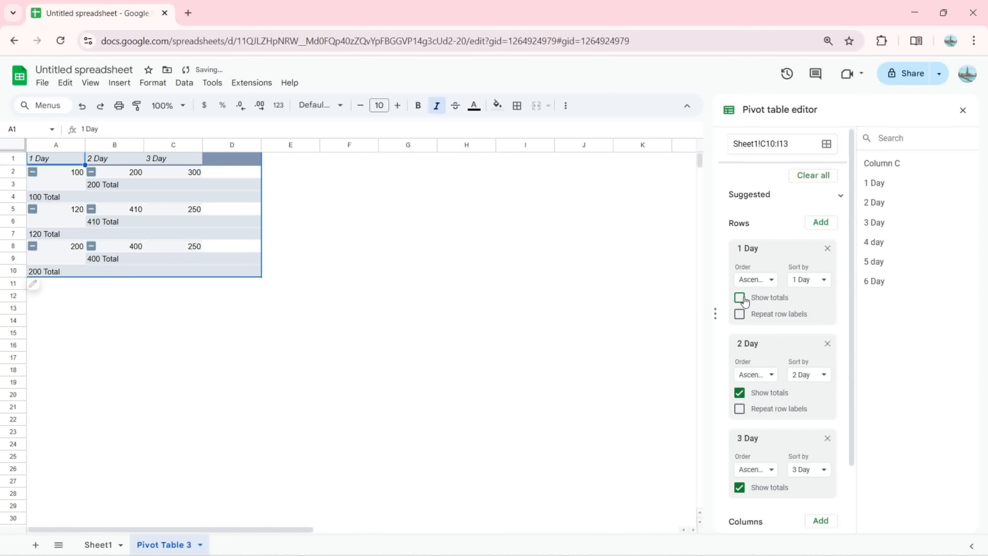
{"action": "left_click", "coordinate": [739, 298]}
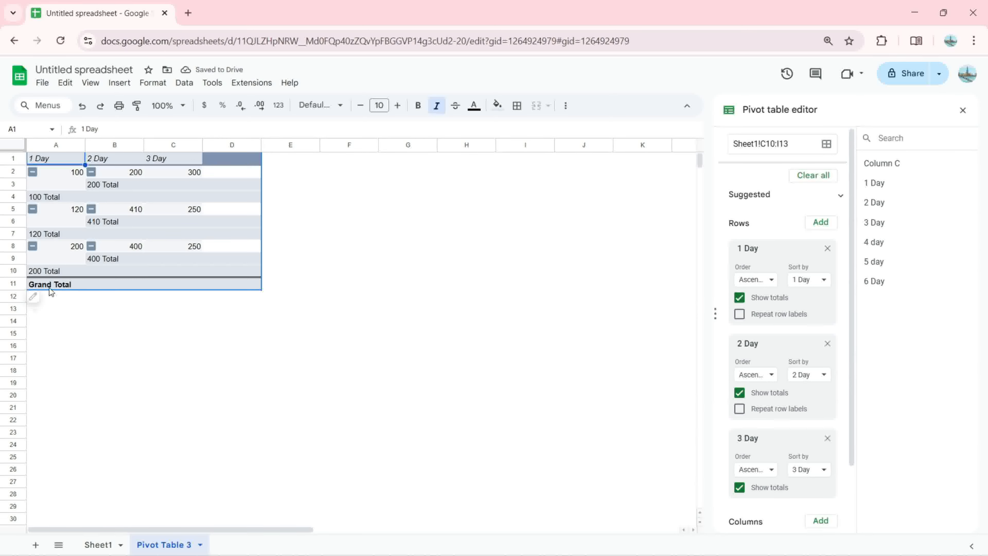
{"action": "left_click", "coordinate": [740, 314]}
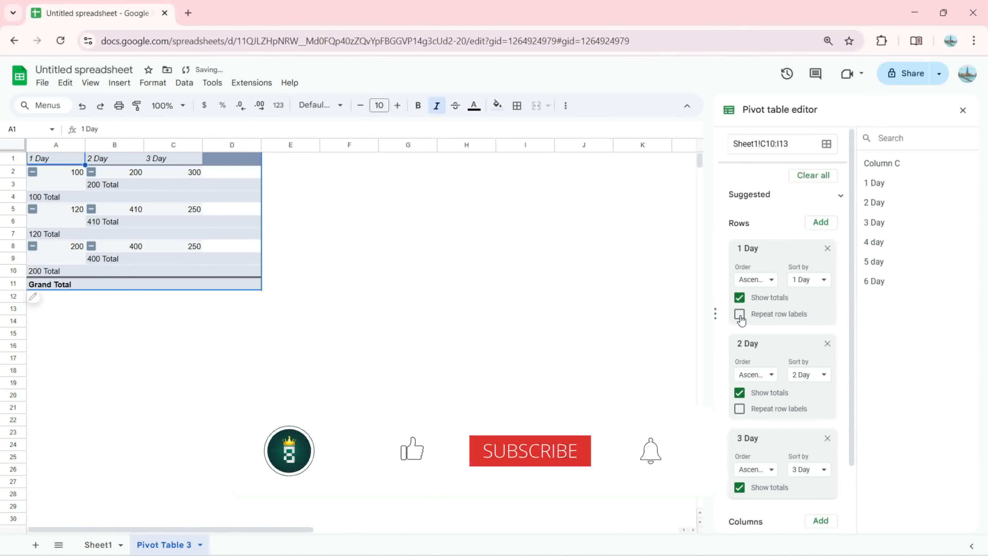
{"action": "left_click", "coordinate": [740, 315]}
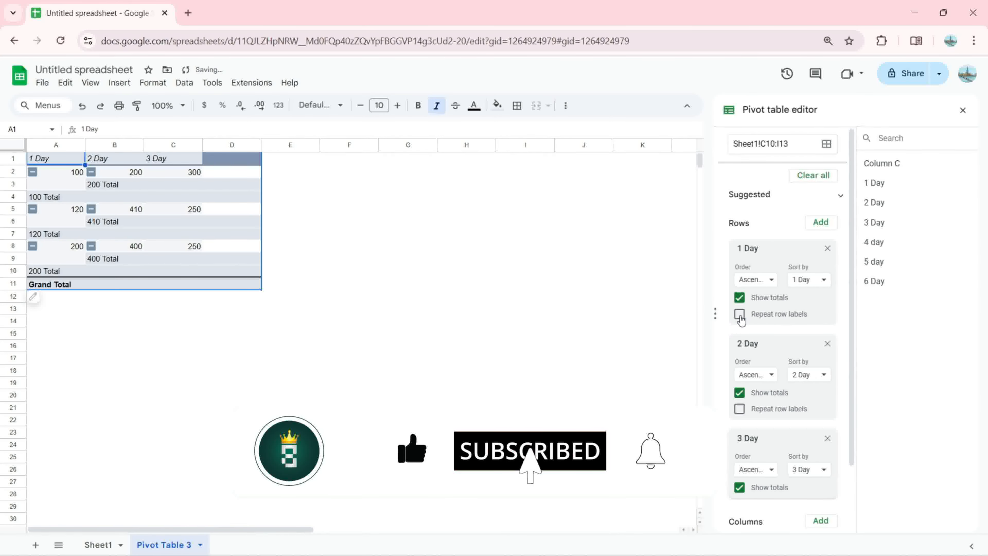
Remove 1 Day, 2 Day and 3 Day from the pivot table's row fields
{"action": "left_click", "coordinate": [828, 249]}
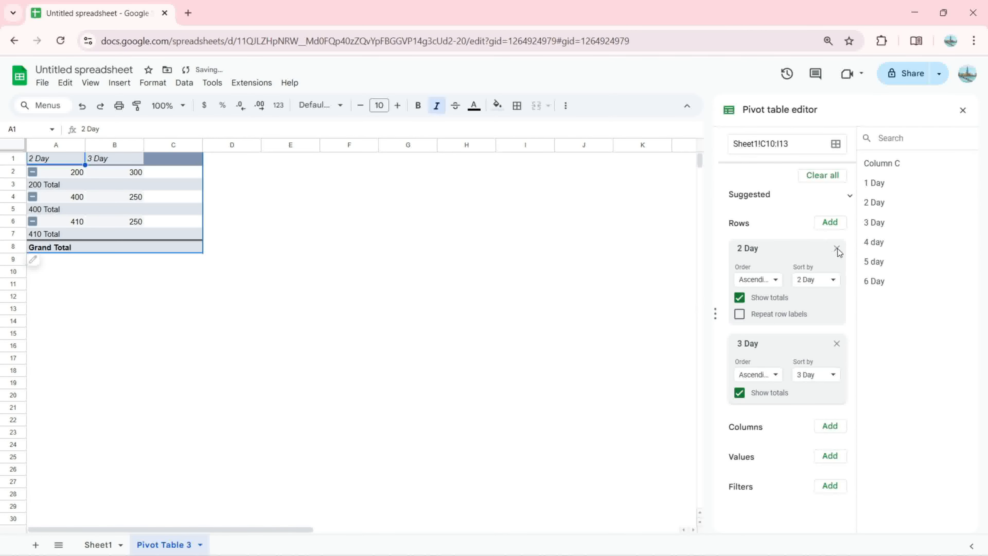
{"action": "left_click", "coordinate": [837, 251]}
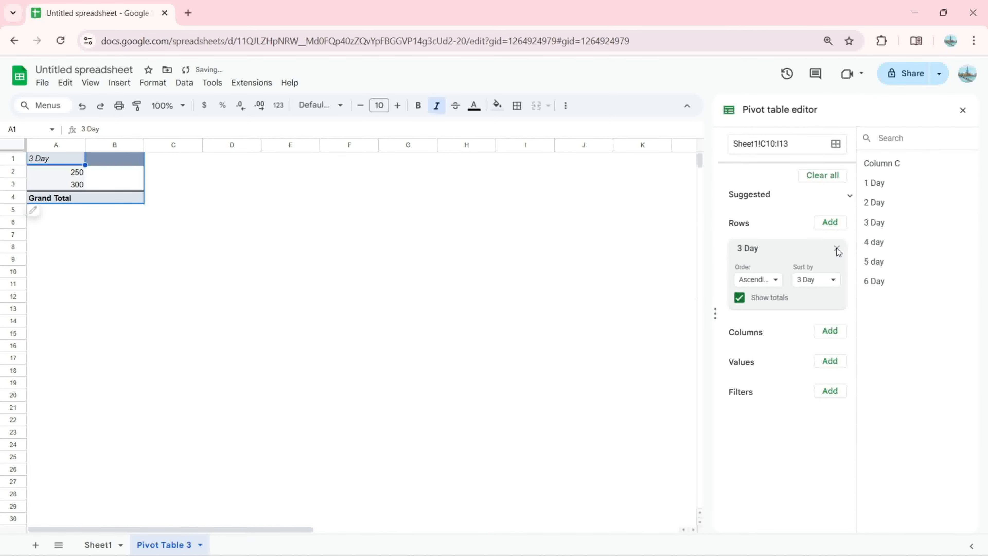
{"action": "left_click", "coordinate": [837, 250]}
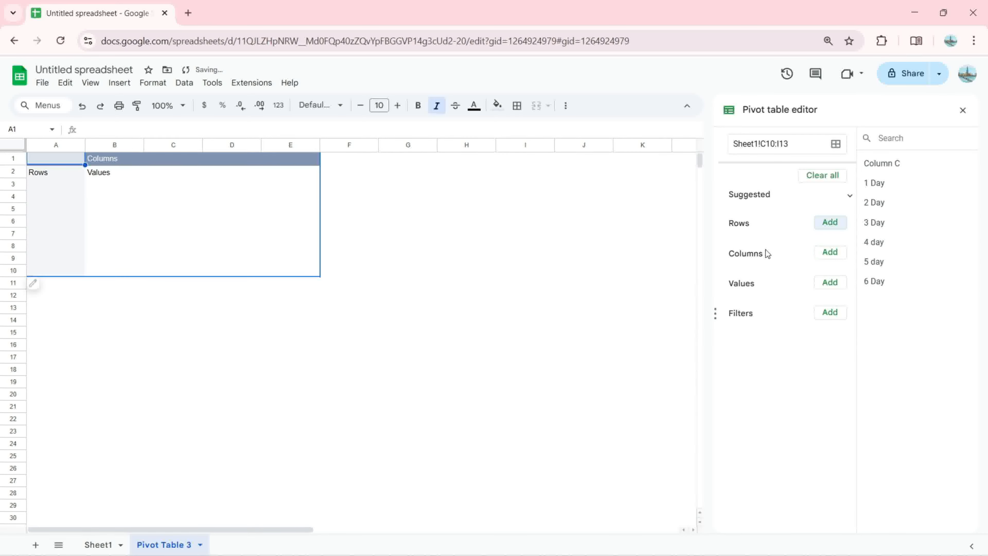
Add 1 Day, 2 Day and 3 Day as column fields of the pivot table
{"action": "left_click", "coordinate": [831, 253]}
{"action": "left_click", "coordinate": [856, 318]}
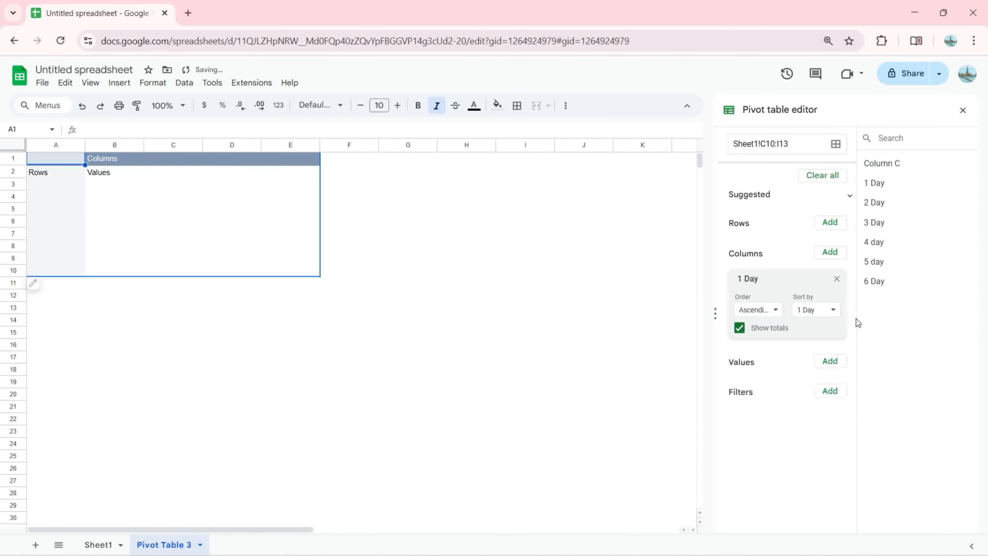
{"action": "left_click", "coordinate": [833, 255]}
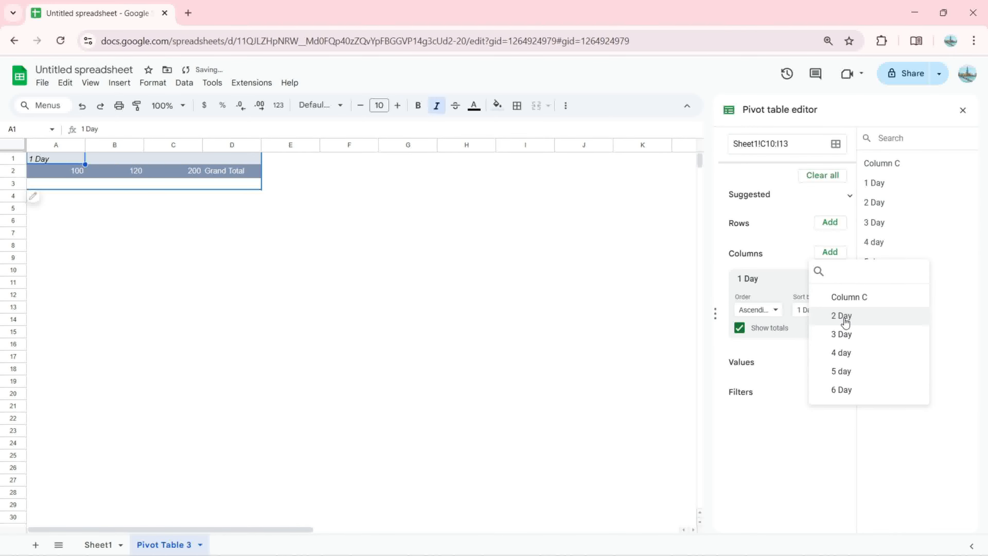
{"action": "left_click", "coordinate": [841, 315]}
{"action": "left_click", "coordinate": [833, 256]}
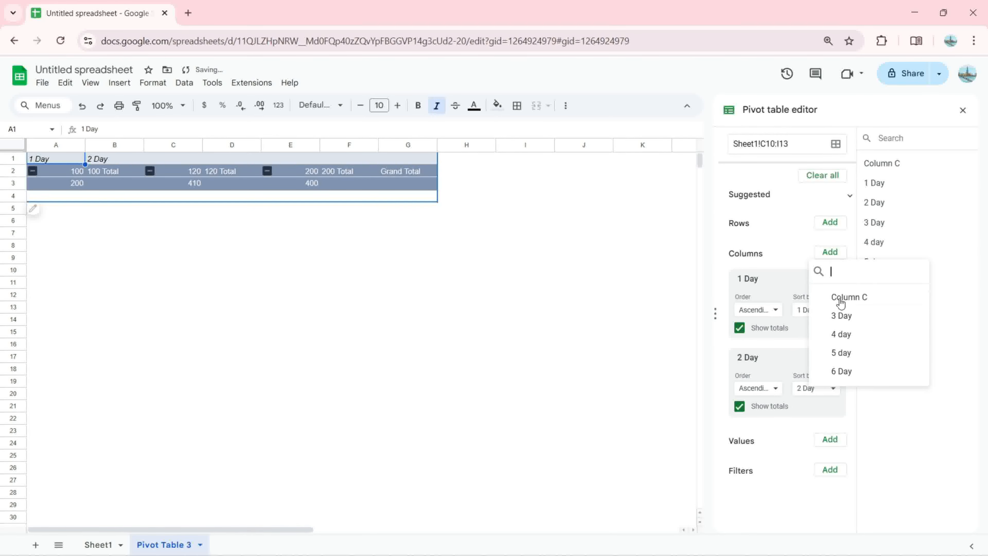
{"action": "left_click", "coordinate": [843, 318]}
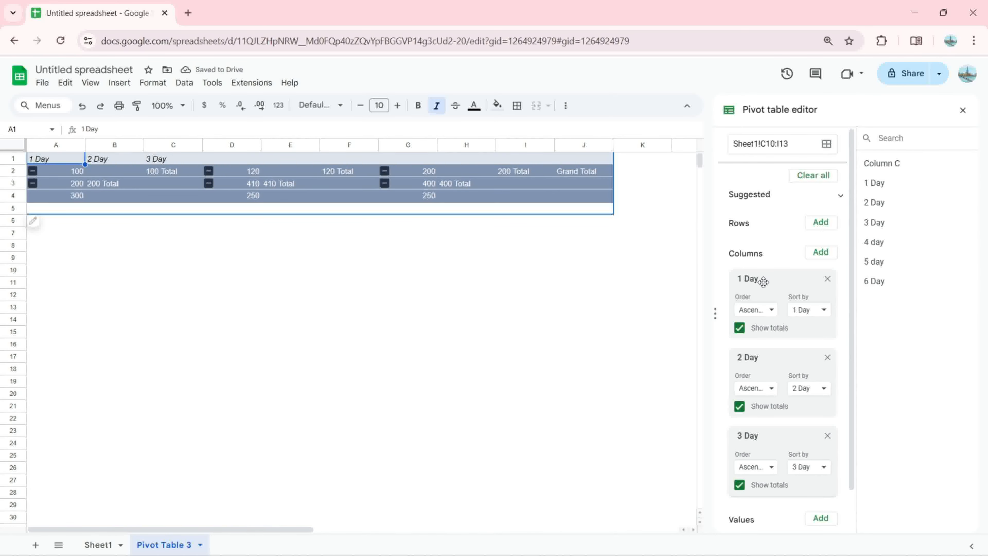
Turn off totals for the 1 Day, 2 Day and 3 Day column fields
{"action": "left_click", "coordinate": [771, 311]}
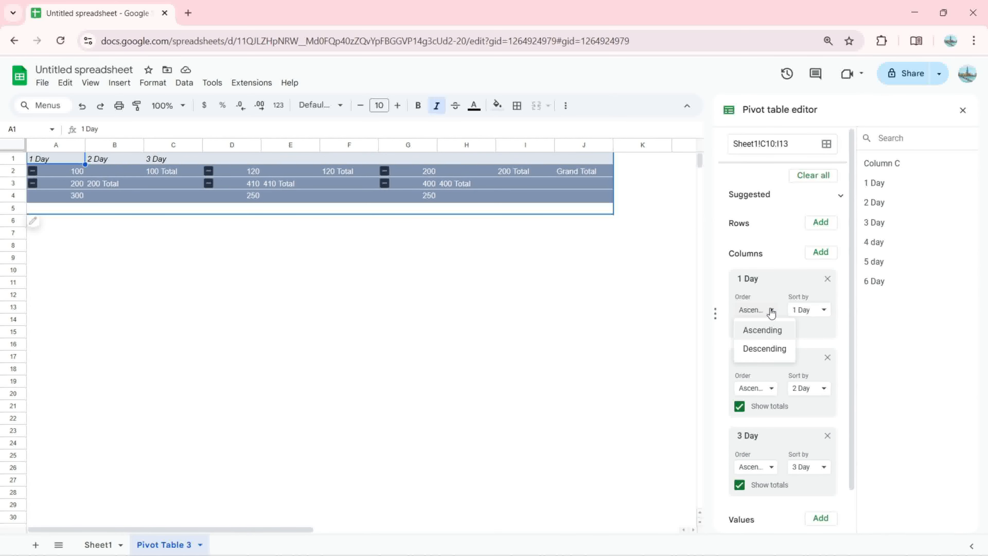
{"action": "left_click", "coordinate": [779, 286]}
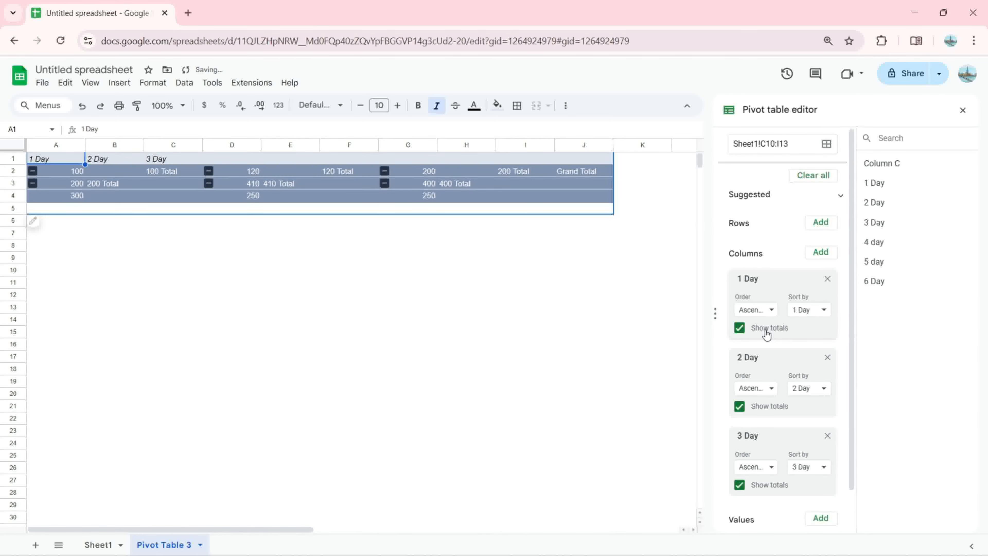
{"action": "left_click", "coordinate": [739, 329]}
{"action": "left_click", "coordinate": [740, 329]}
{"action": "left_click", "coordinate": [739, 329]}
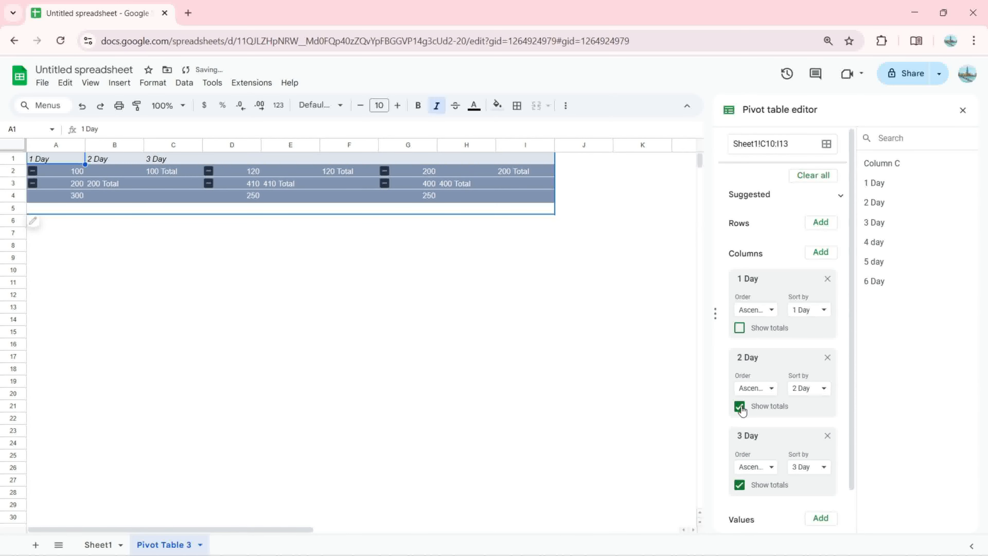
{"action": "left_click", "coordinate": [740, 407]}
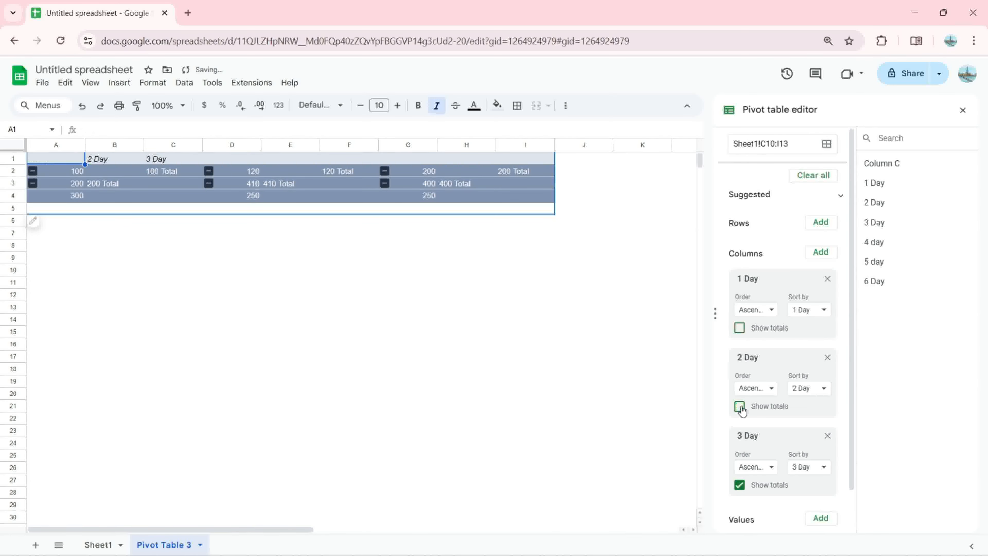
{"action": "left_click", "coordinate": [740, 486]}
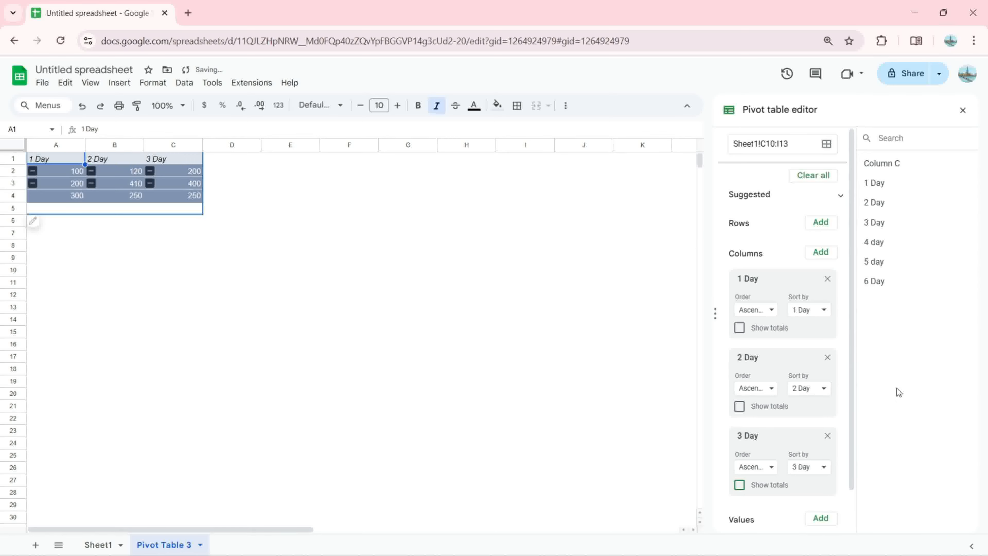
Remove 1 Day, 2 Day and 3 Day from the pivot table's column fields
{"action": "left_click", "coordinate": [827, 278]}
{"action": "left_click", "coordinate": [837, 279]}
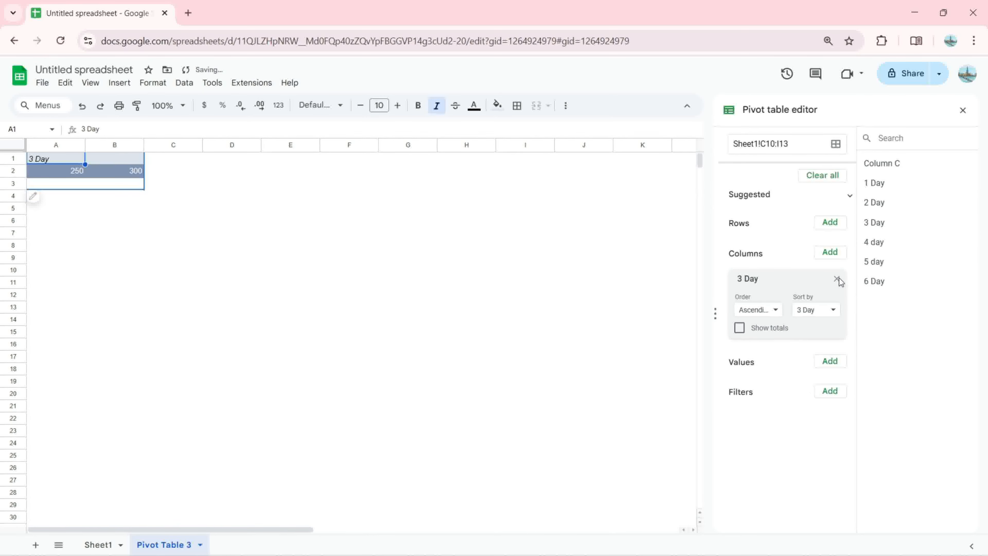
{"action": "left_click", "coordinate": [837, 279]}
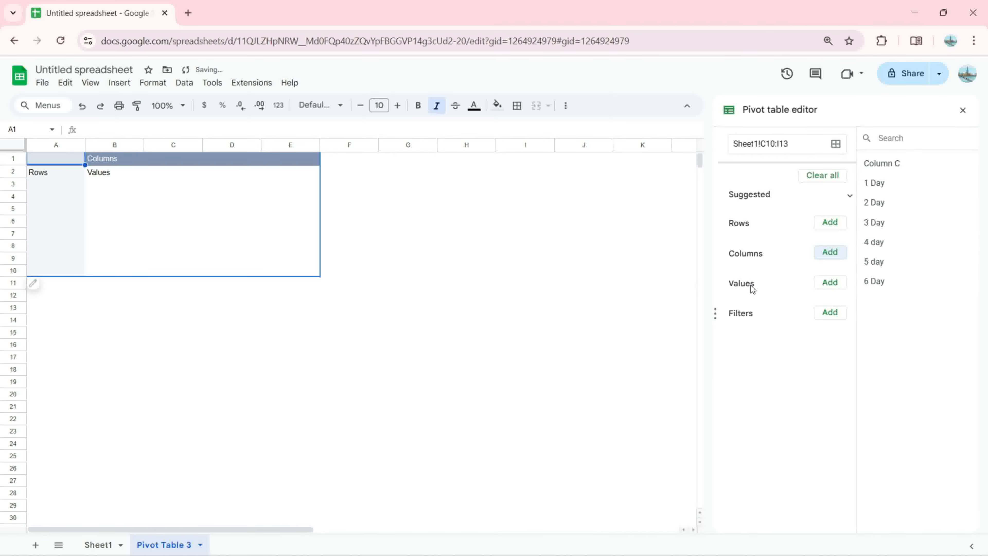
Add 1 Day, 2 Day and 3 Day as value fields of the pivot table
{"action": "left_click", "coordinate": [828, 283]}
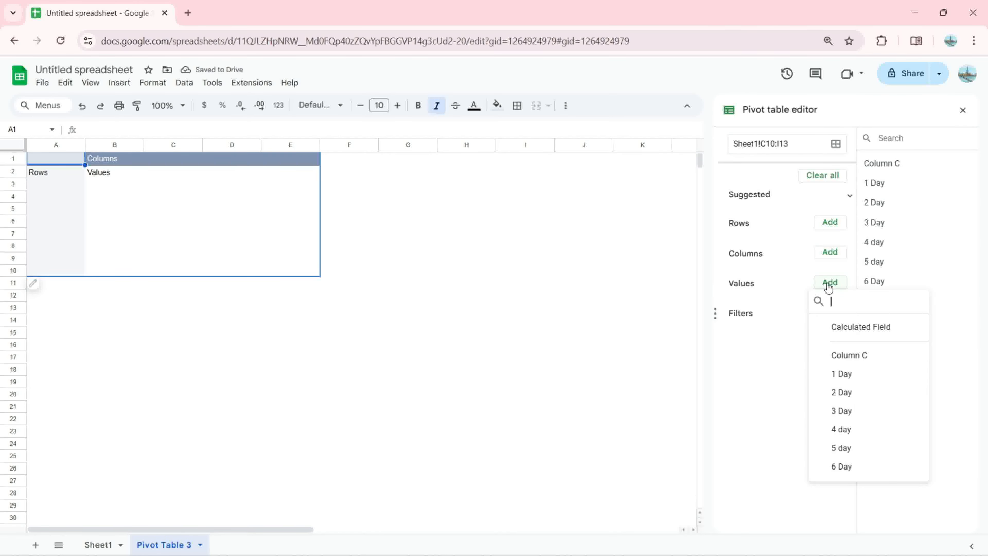
{"action": "left_click", "coordinate": [844, 375]}
{"action": "left_click", "coordinate": [831, 283]}
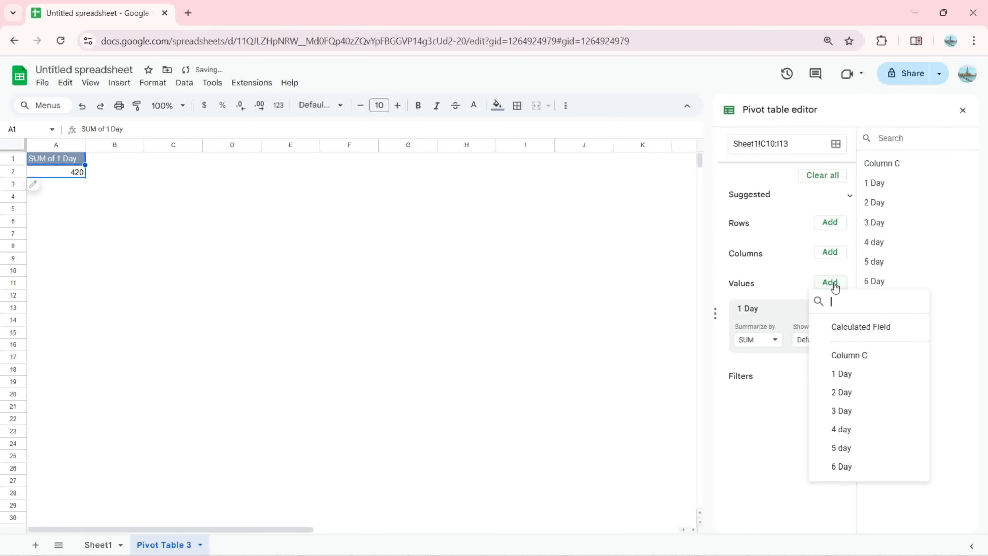
{"action": "left_click", "coordinate": [841, 392]}
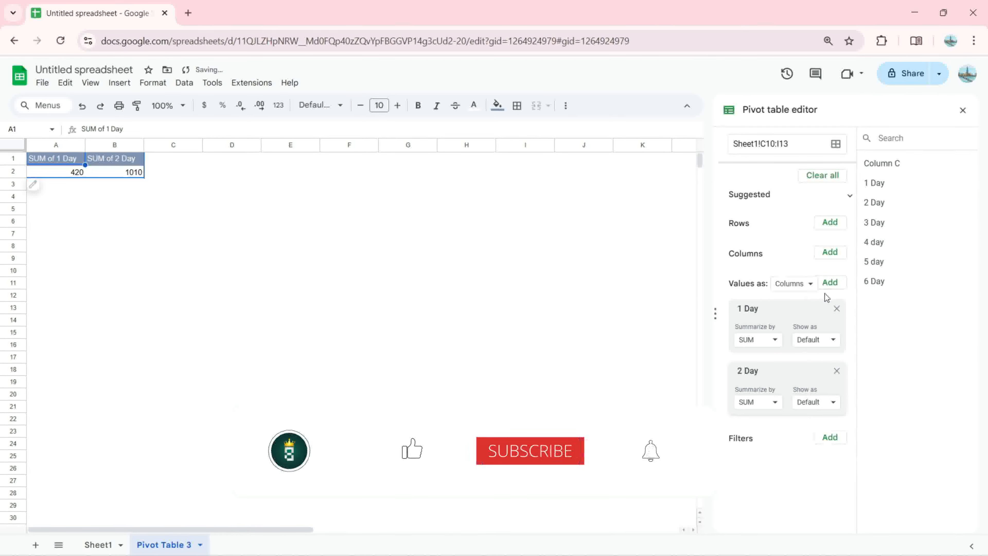
{"action": "left_click", "coordinate": [832, 282]}
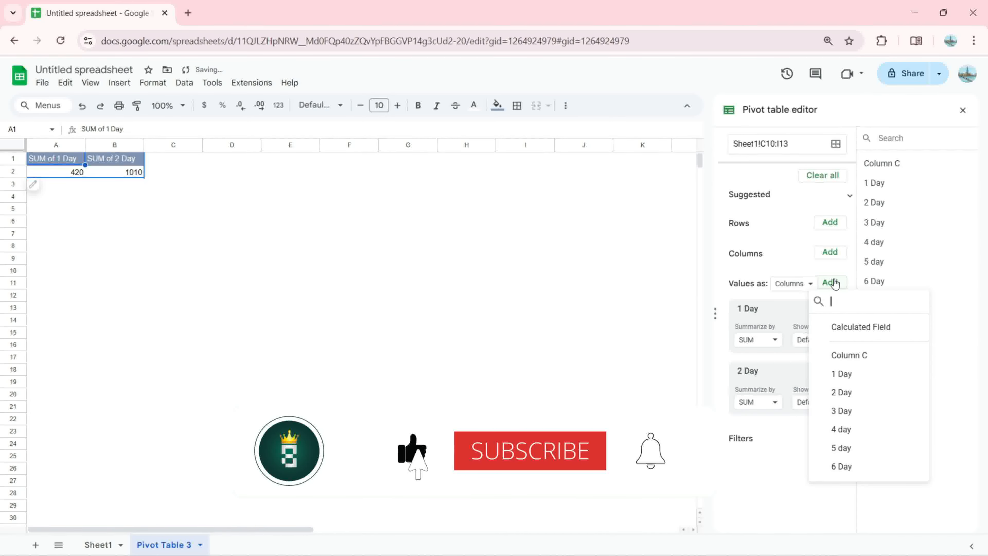
{"action": "left_click", "coordinate": [843, 414]}
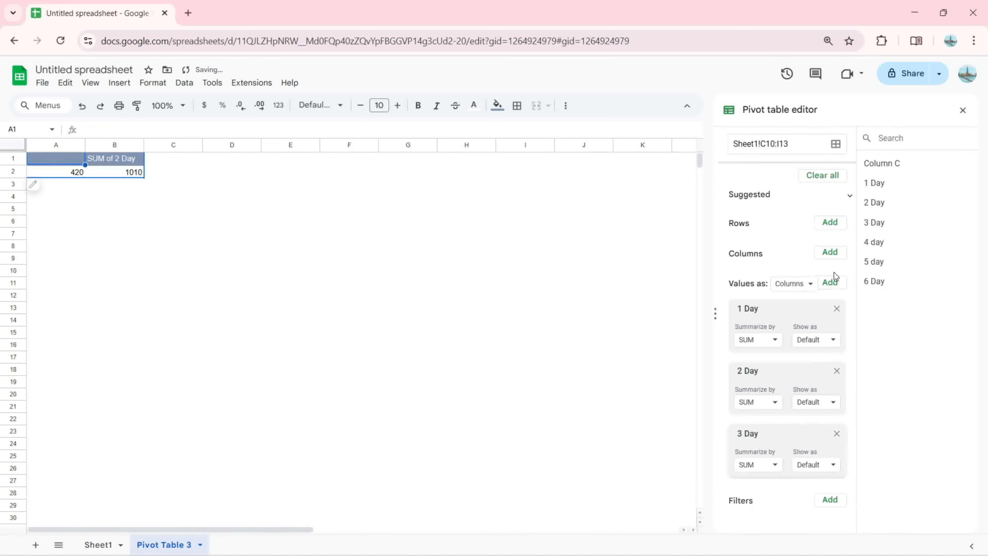
Add 4 day, 5 day and 6 Day to the pivot table's value fields
{"action": "left_click", "coordinate": [831, 287]}
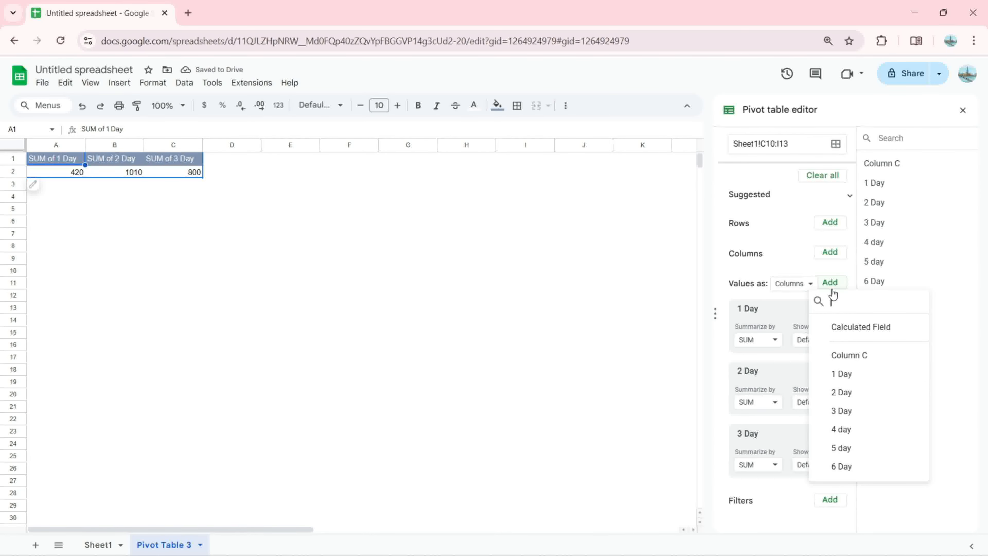
{"action": "left_click", "coordinate": [853, 432]}
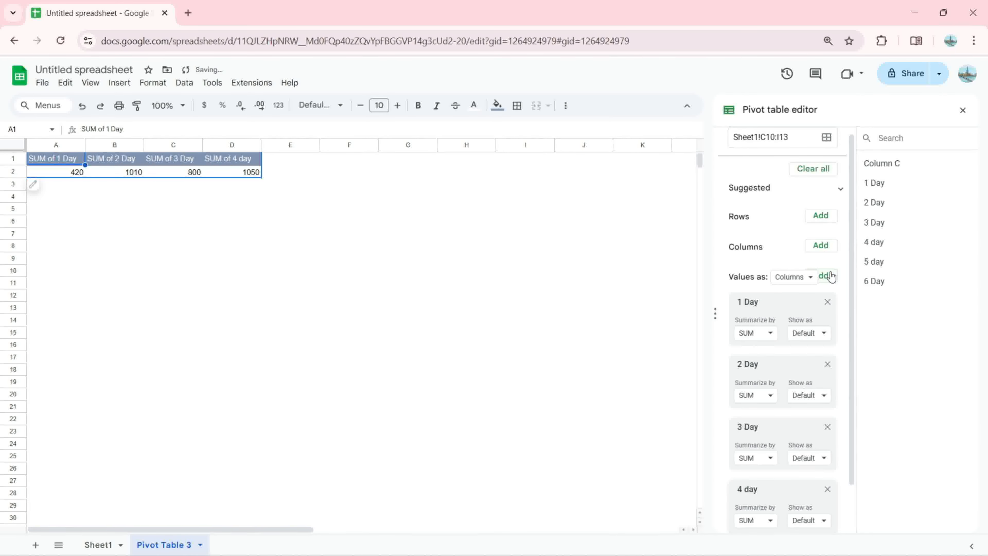
{"action": "left_click", "coordinate": [831, 279]}
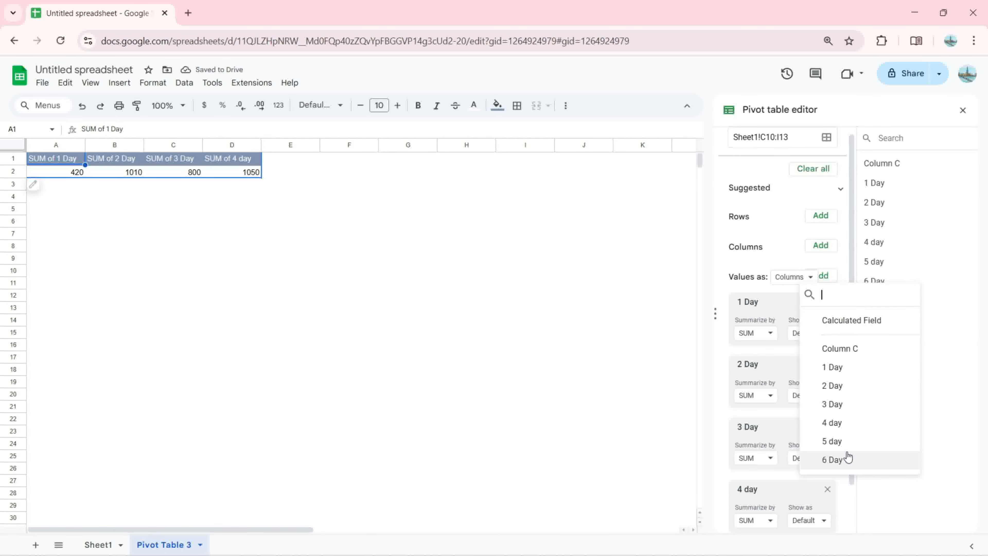
{"action": "left_click", "coordinate": [832, 441]}
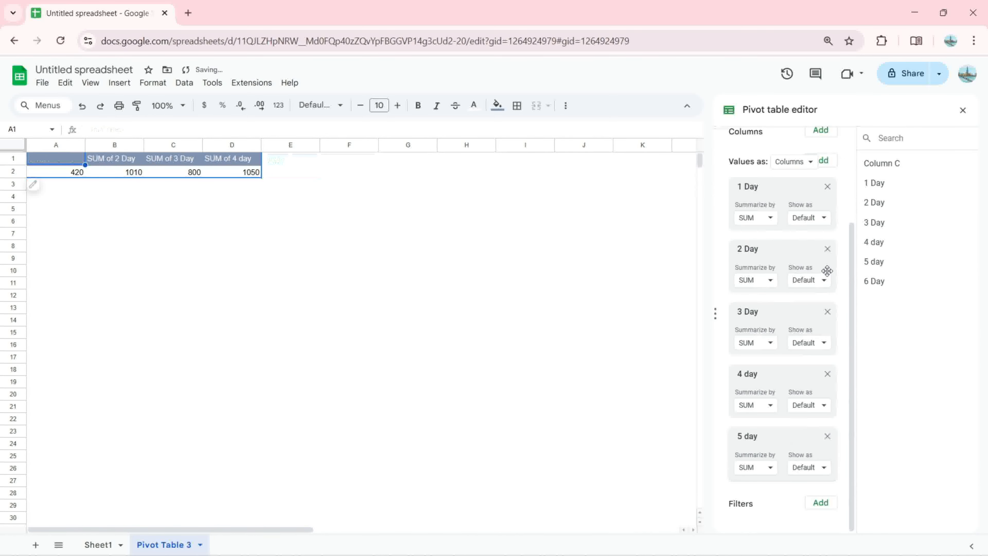
{"action": "left_click_drag", "start_coordinate": [852, 266], "coordinate": [837, 202]}
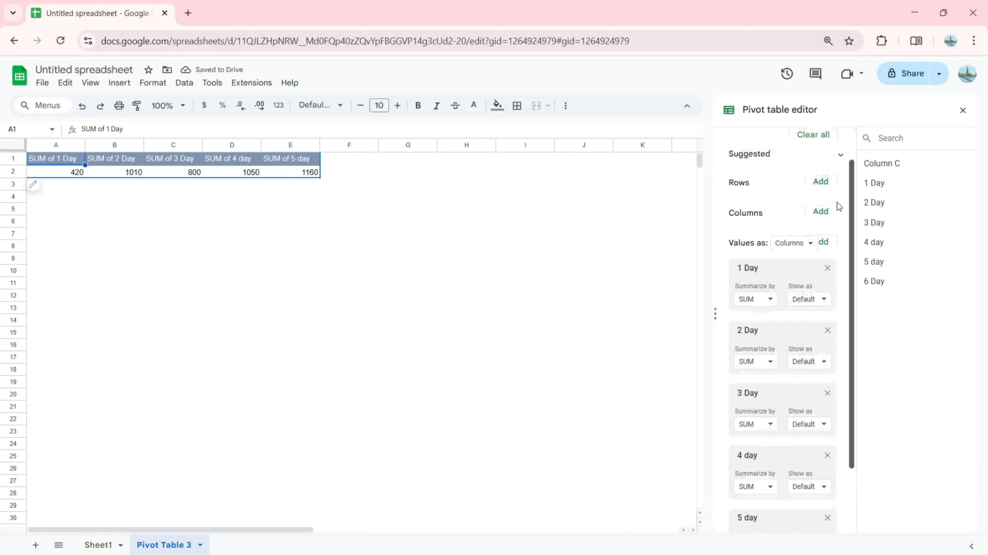
{"action": "left_click", "coordinate": [829, 249]}
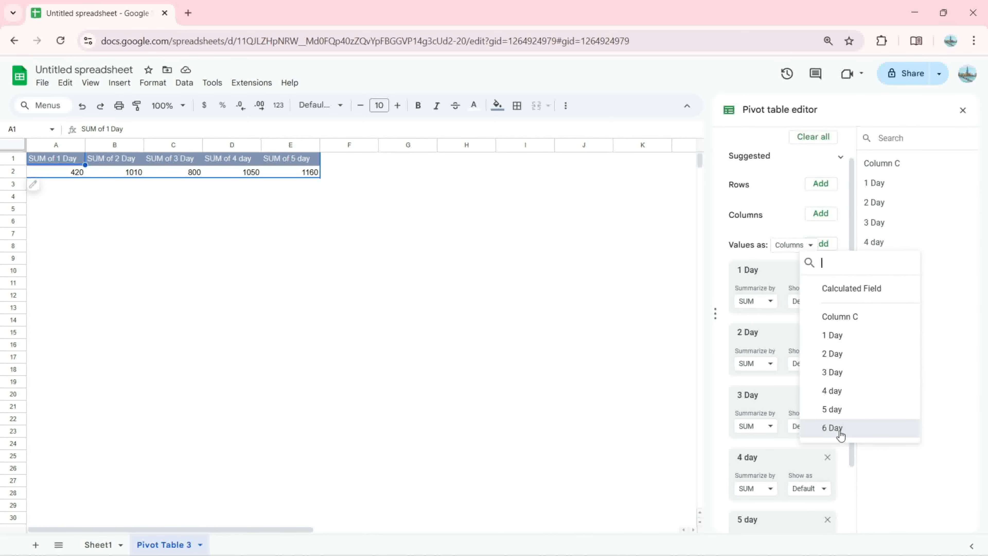
{"action": "left_click", "coordinate": [833, 428]}
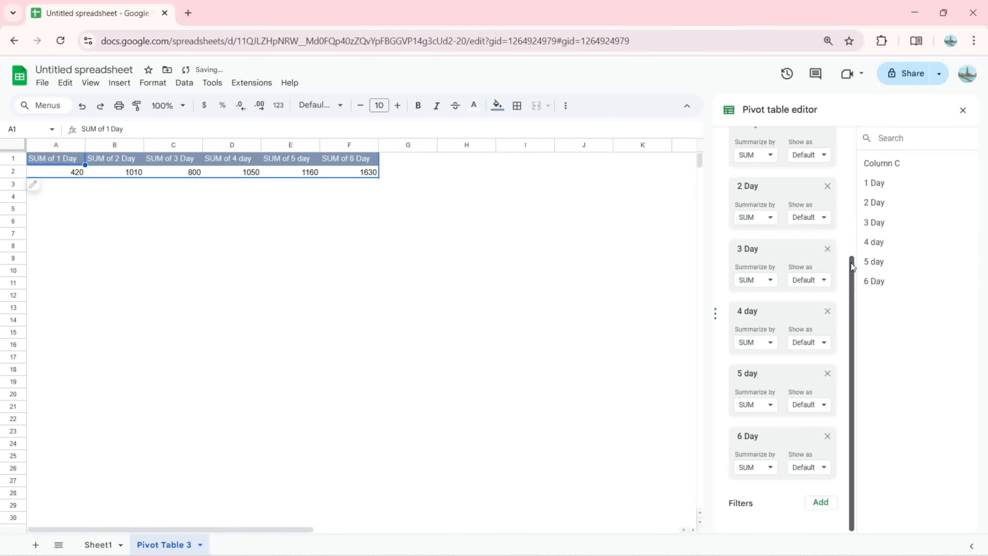
Summarize the 1 Day value field by AVERAGE, 4 day by MIN and 6 Day by COUNT
{"action": "scroll", "coordinate": [852, 266], "scroll_direction": "up", "scroll_amount": 3}
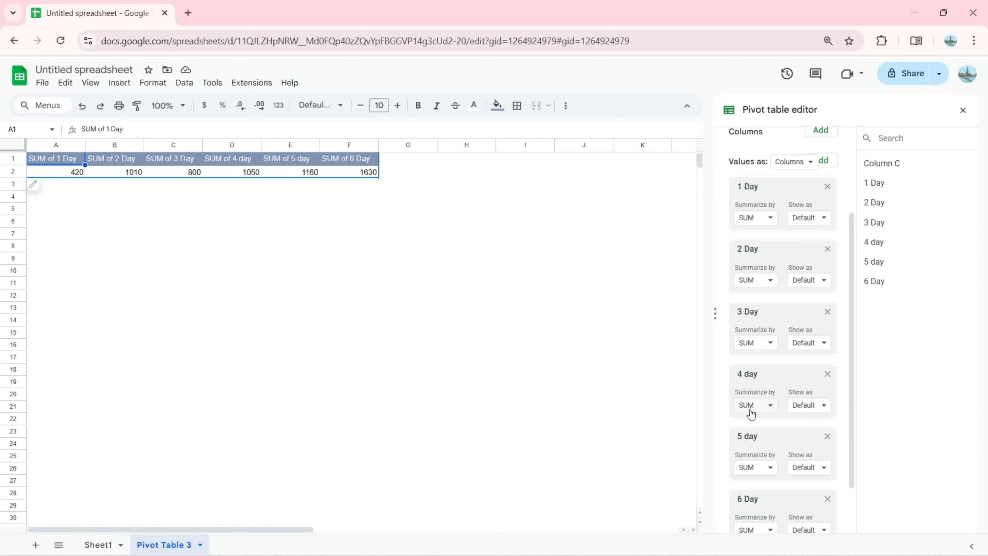
{"action": "left_click_drag", "start_coordinate": [852, 352], "coordinate": [852, 389]}
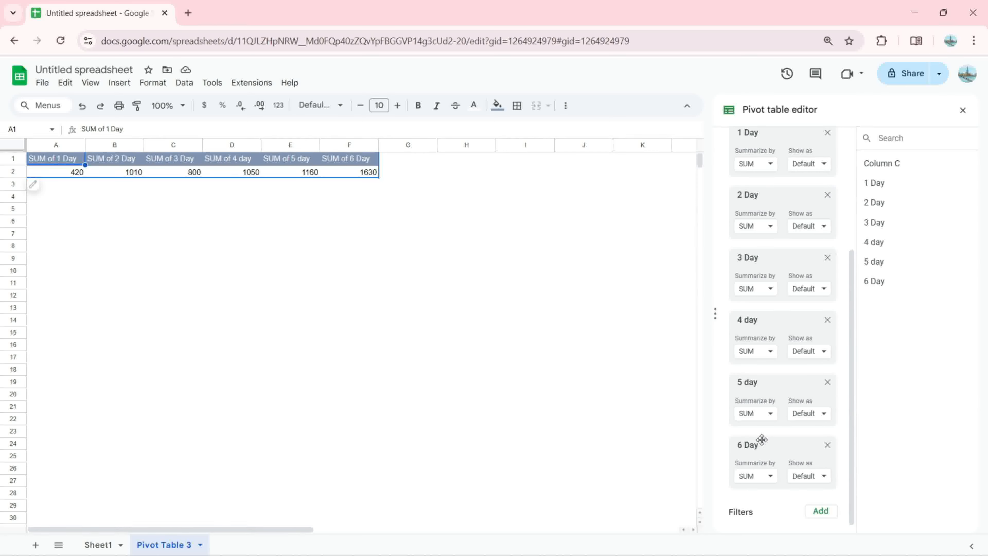
{"action": "left_click_drag", "start_coordinate": [850, 383], "coordinate": [850, 290]}
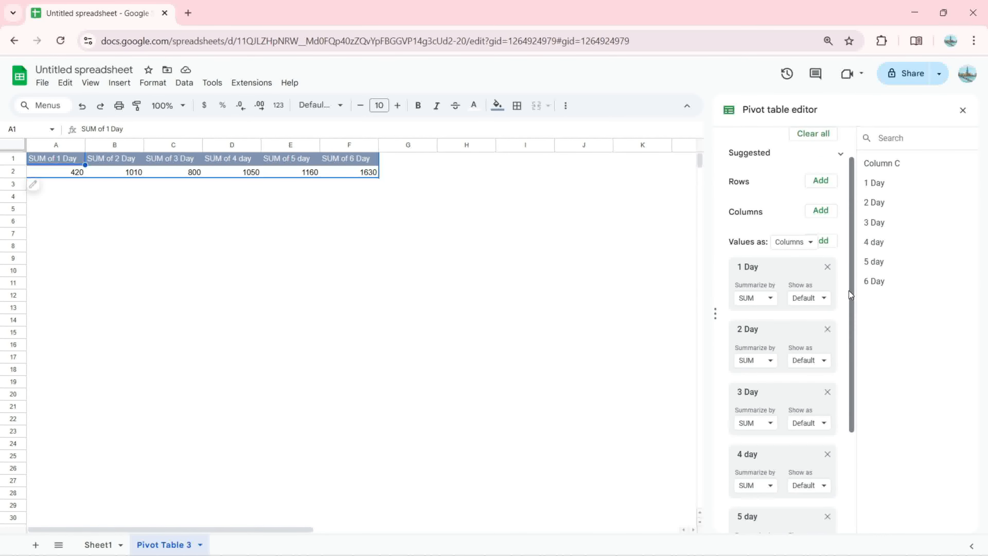
{"action": "left_click", "coordinate": [750, 299]}
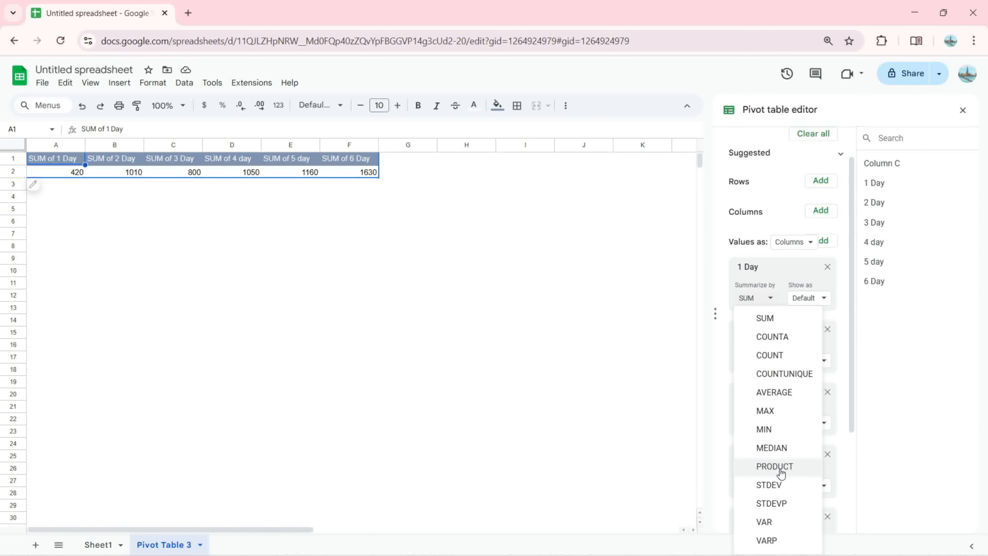
{"action": "left_click", "coordinate": [779, 397]}
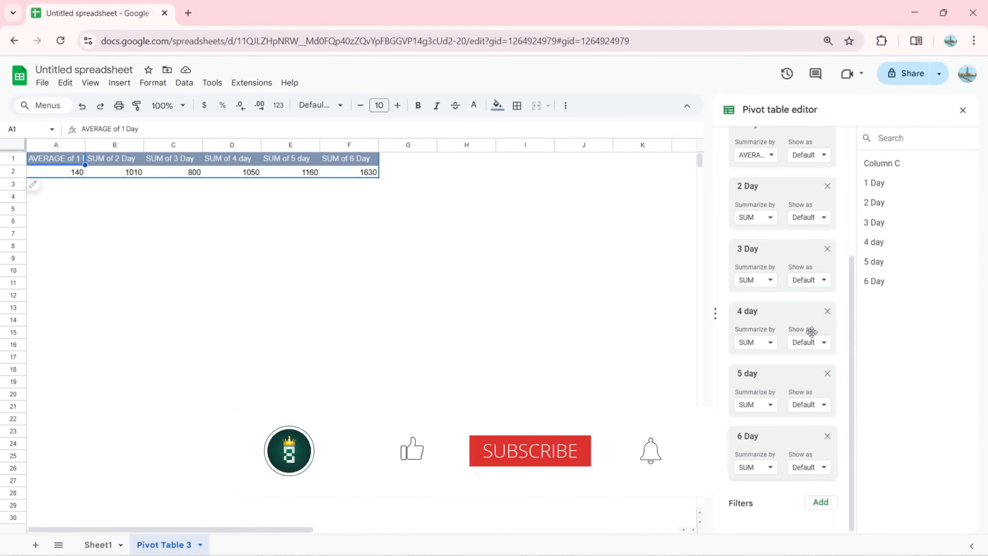
{"action": "left_click", "coordinate": [762, 345]}
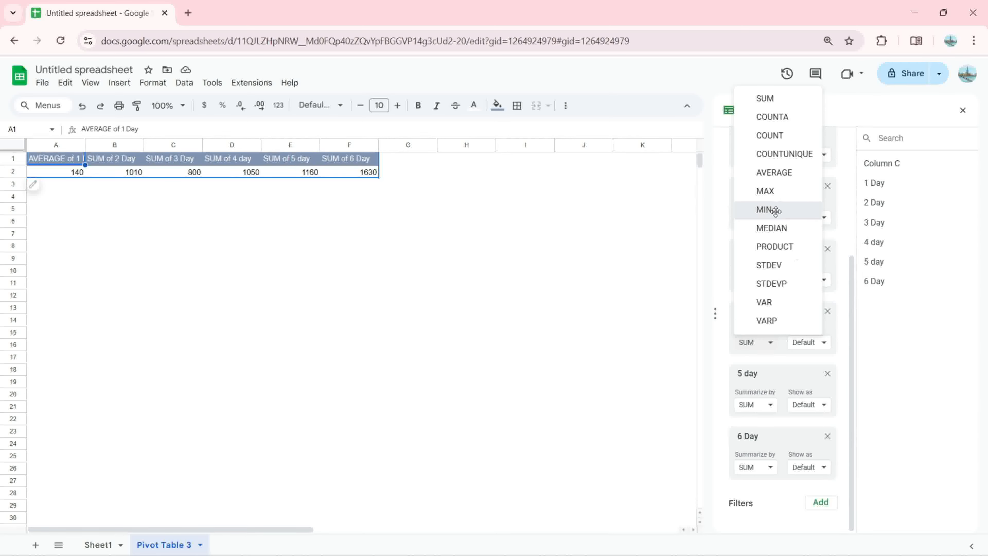
{"action": "left_click", "coordinate": [766, 210]}
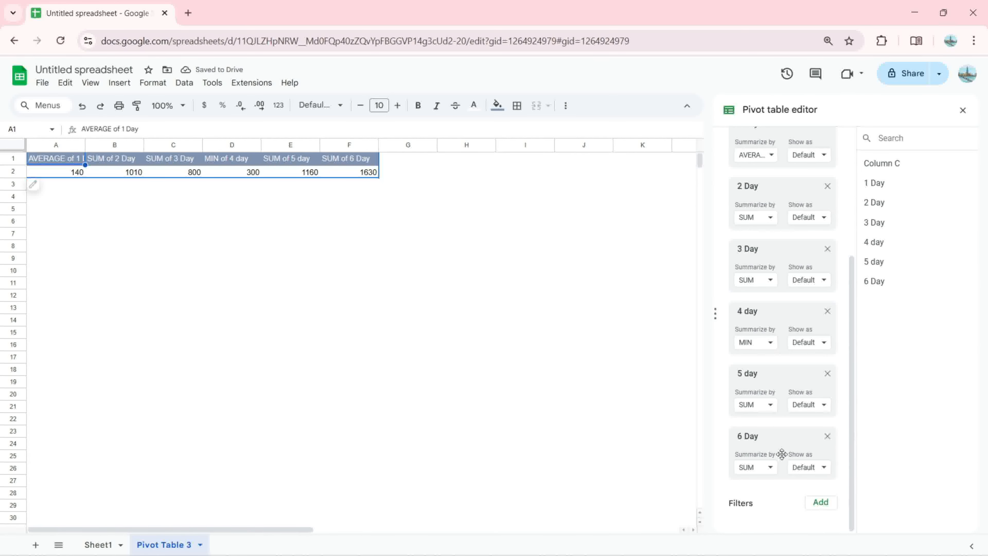
{"action": "left_click", "coordinate": [762, 468]}
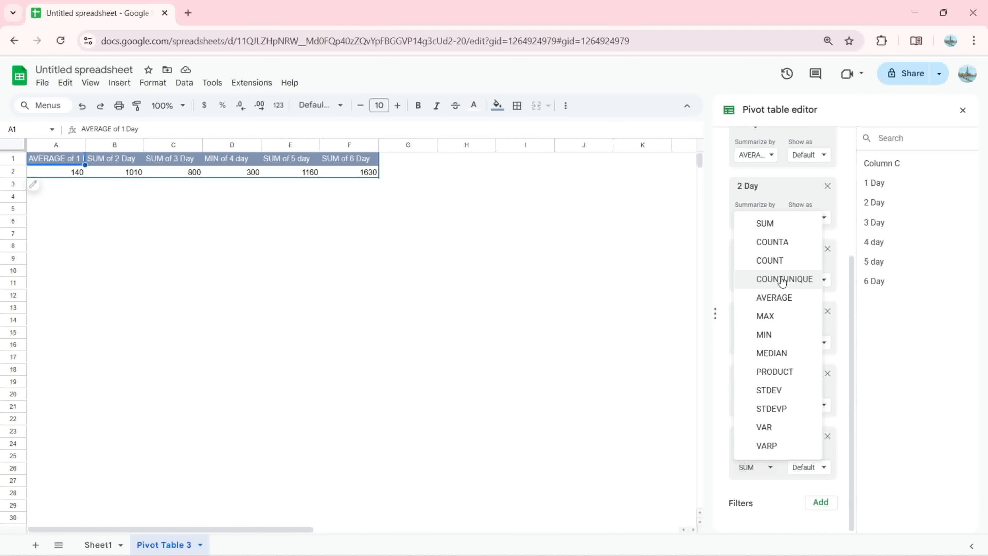
{"action": "left_click", "coordinate": [774, 258]}
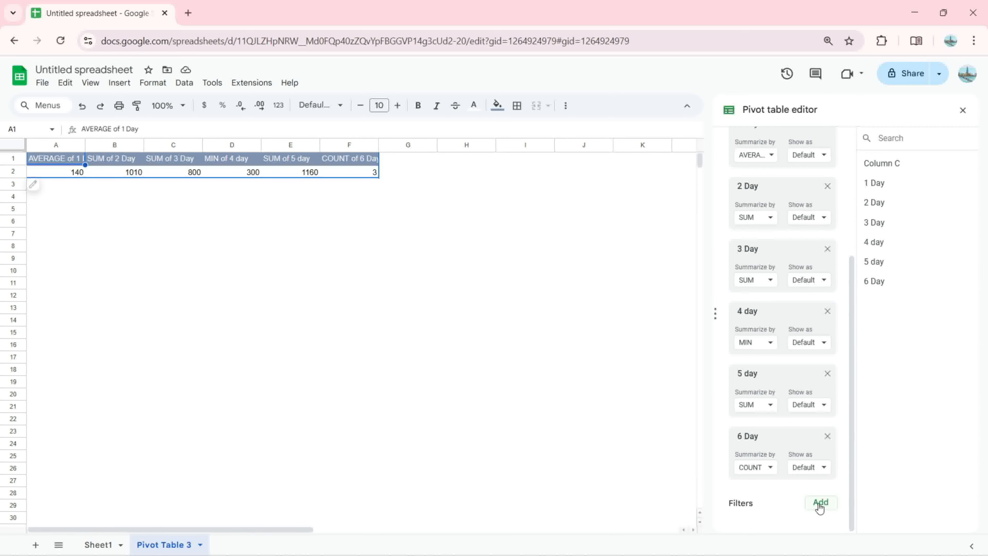
Add 1 Day as a filter of the pivot table
{"action": "left_click", "coordinate": [820, 503]}
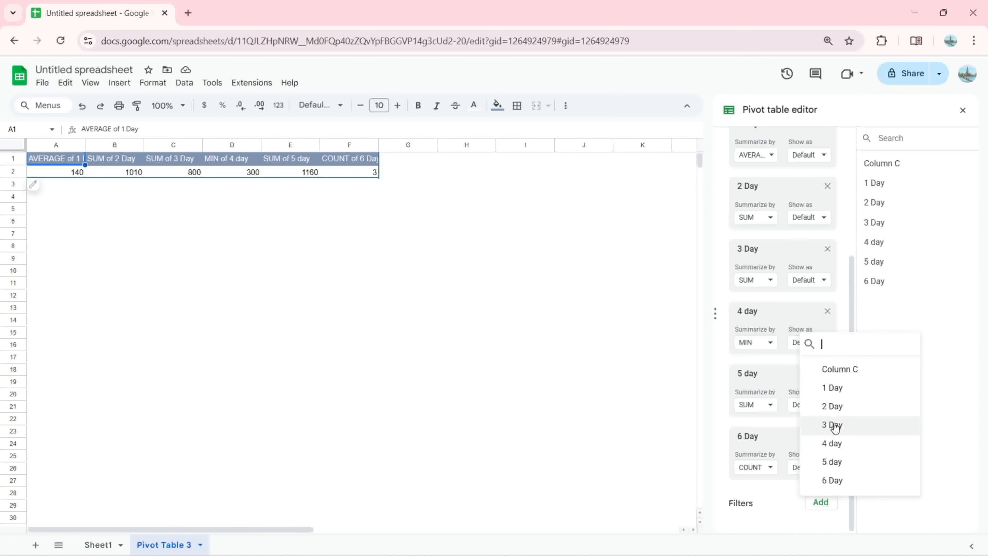
{"action": "left_click", "coordinate": [840, 387]}
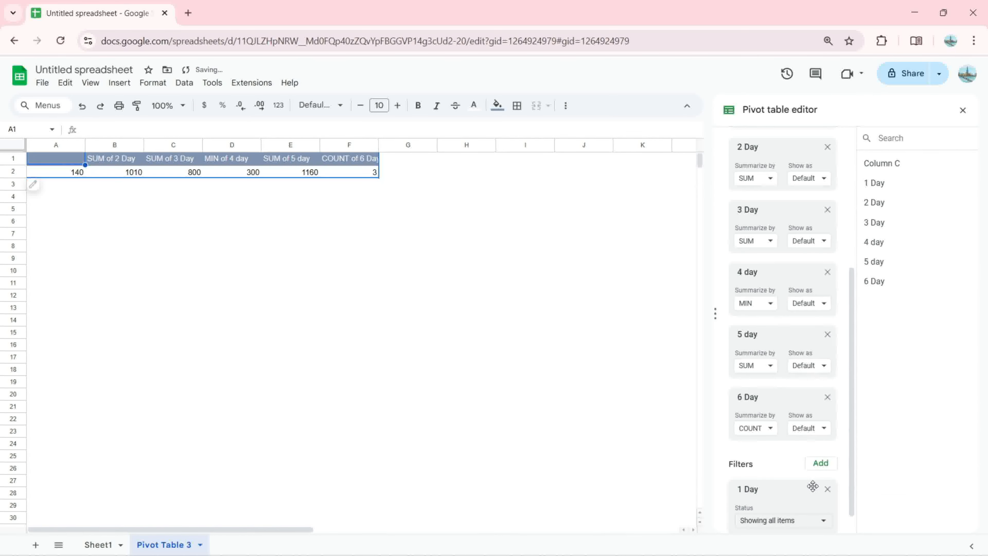
{"action": "scroll", "coordinate": [851, 443], "scroll_direction": "down", "scroll_amount": 1}
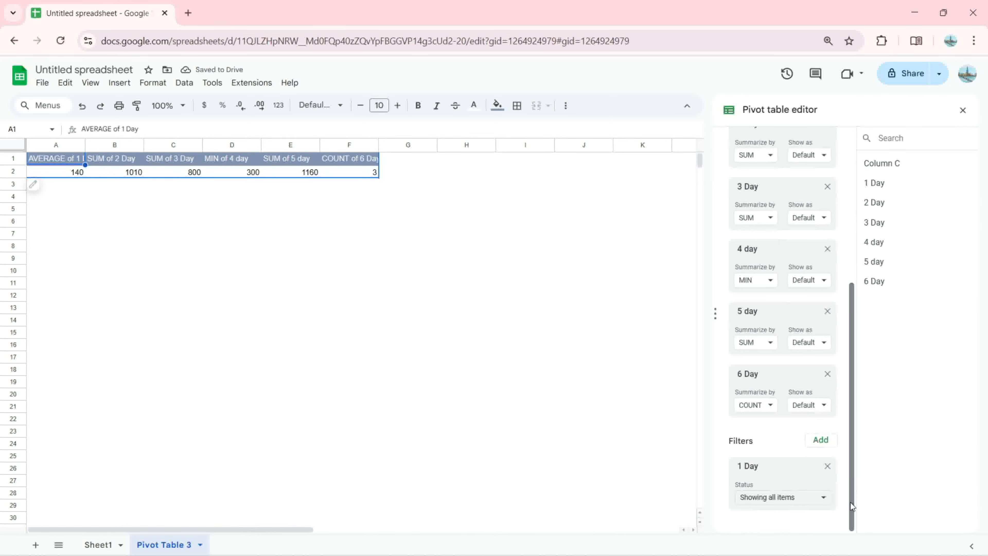
Examine the filter-by-condition and filter-by-values options of the 1 Day filter, keeping the condition at None
{"action": "left_click", "coordinate": [820, 498]}
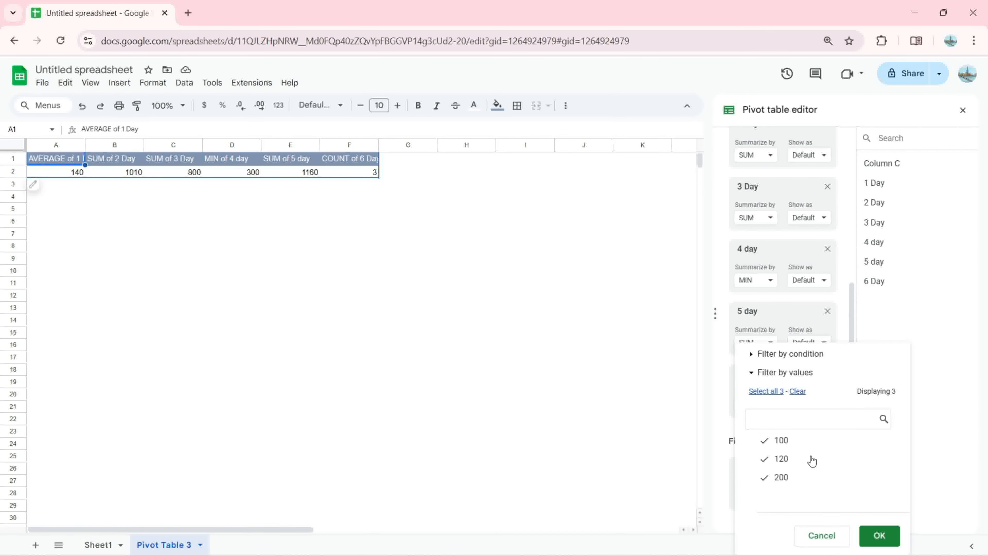
{"action": "left_click", "coordinate": [755, 355]}
{"action": "left_click", "coordinate": [844, 353]}
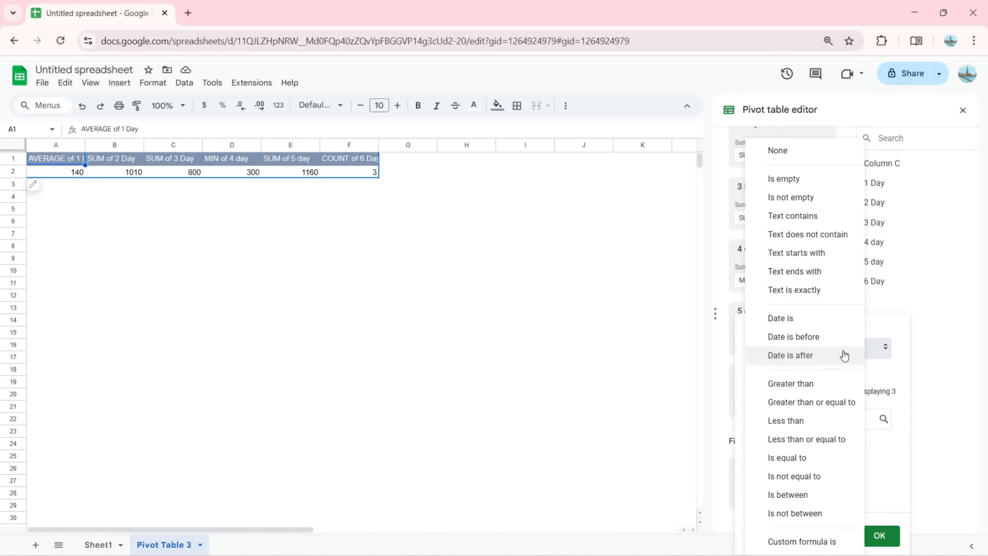
{"action": "left_click", "coordinate": [810, 151]}
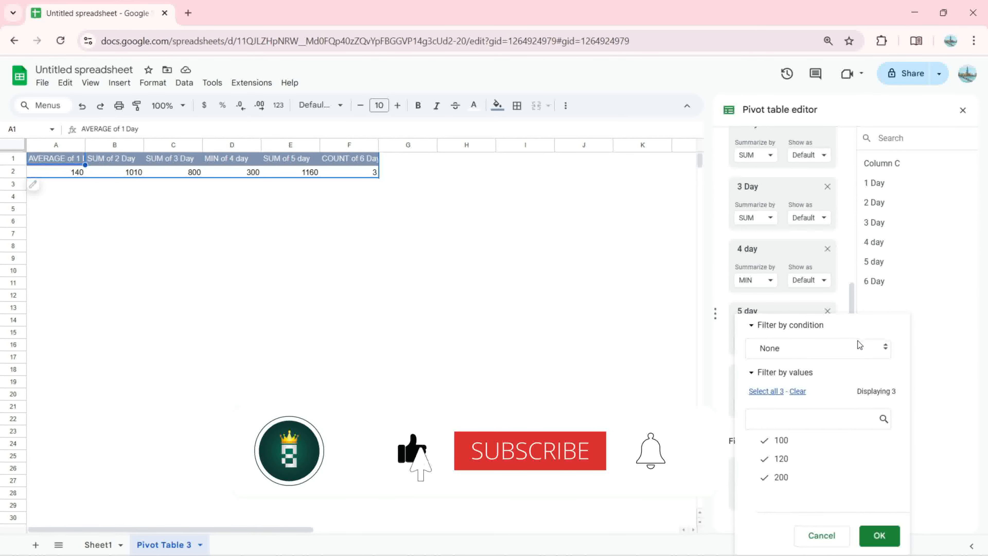
{"action": "left_click", "coordinate": [751, 326]}
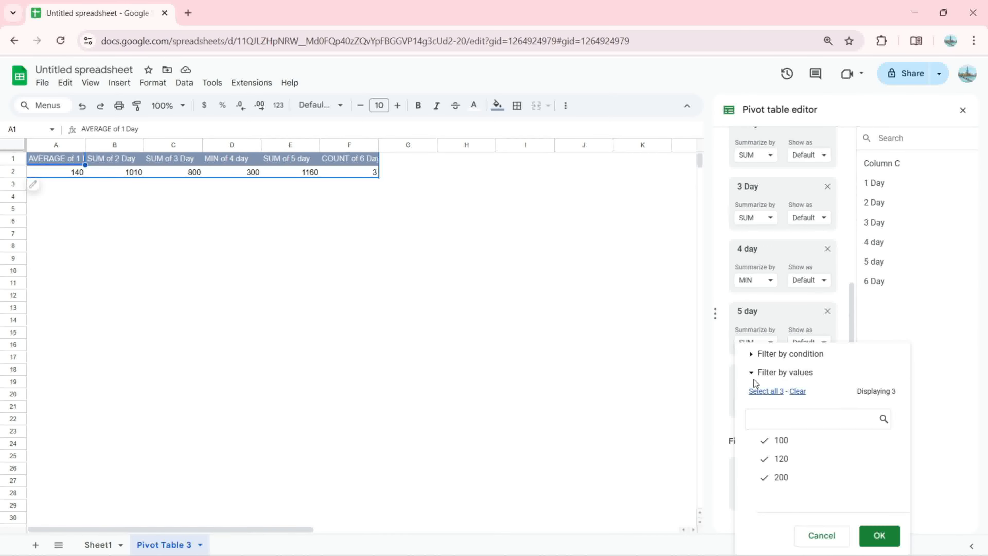
{"action": "left_click", "coordinate": [751, 372]}
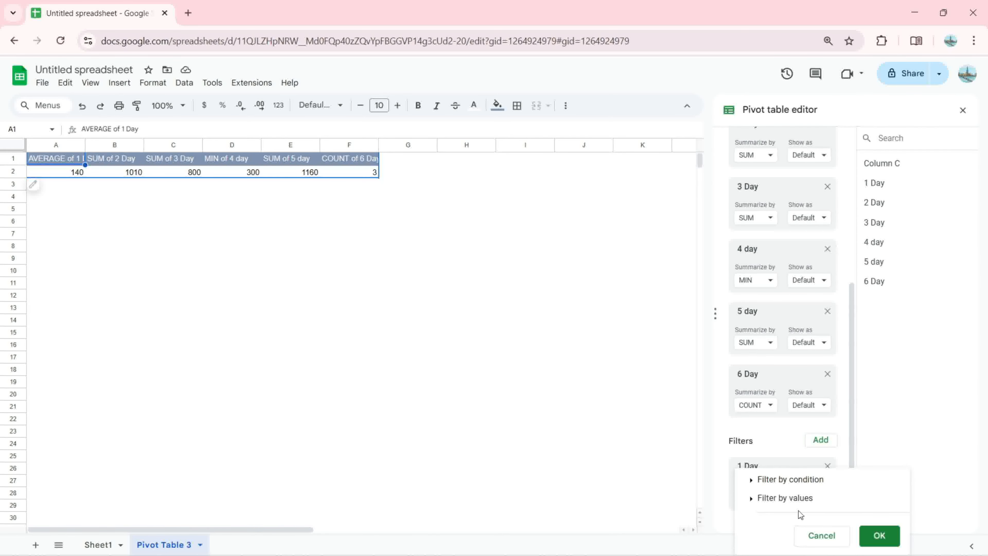
{"action": "left_click", "coordinate": [752, 499]}
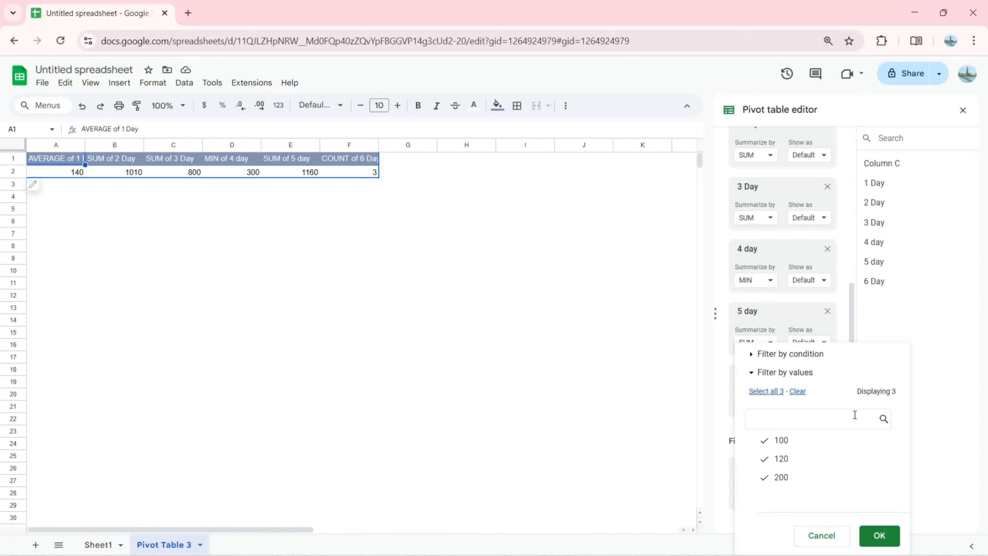
Close the 1 Day filter options and clear all fields from the pivot table
{"action": "left_click", "coordinate": [851, 238]}
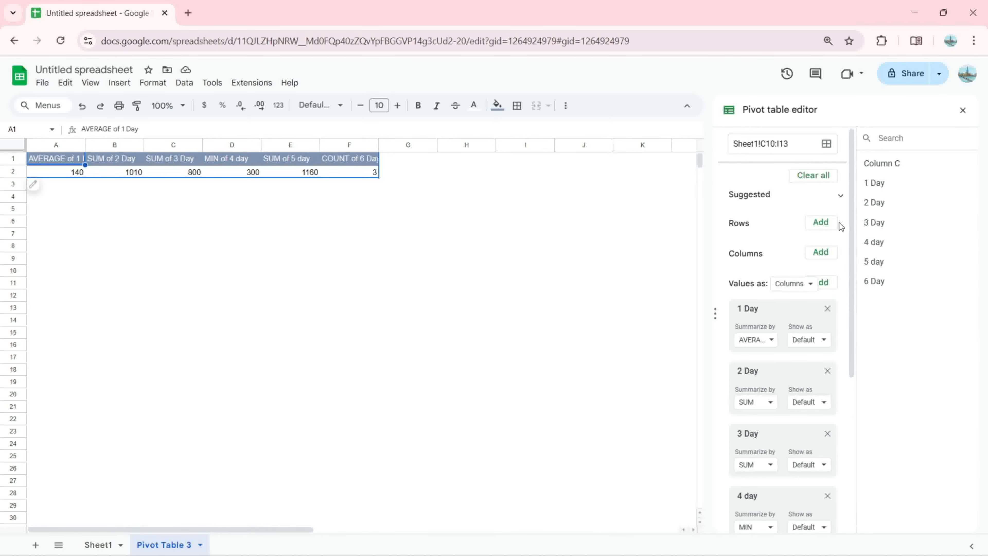
{"action": "left_click", "coordinate": [817, 177]}
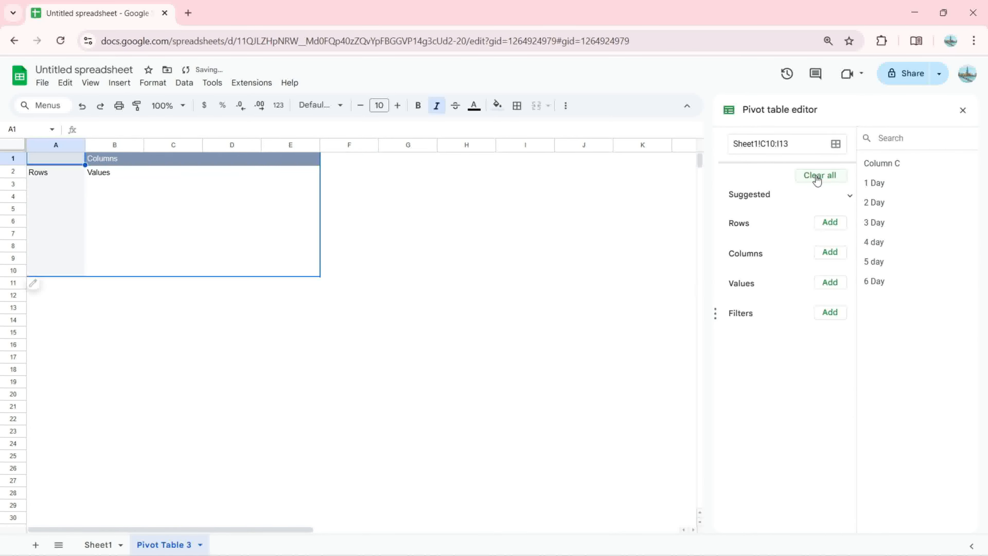